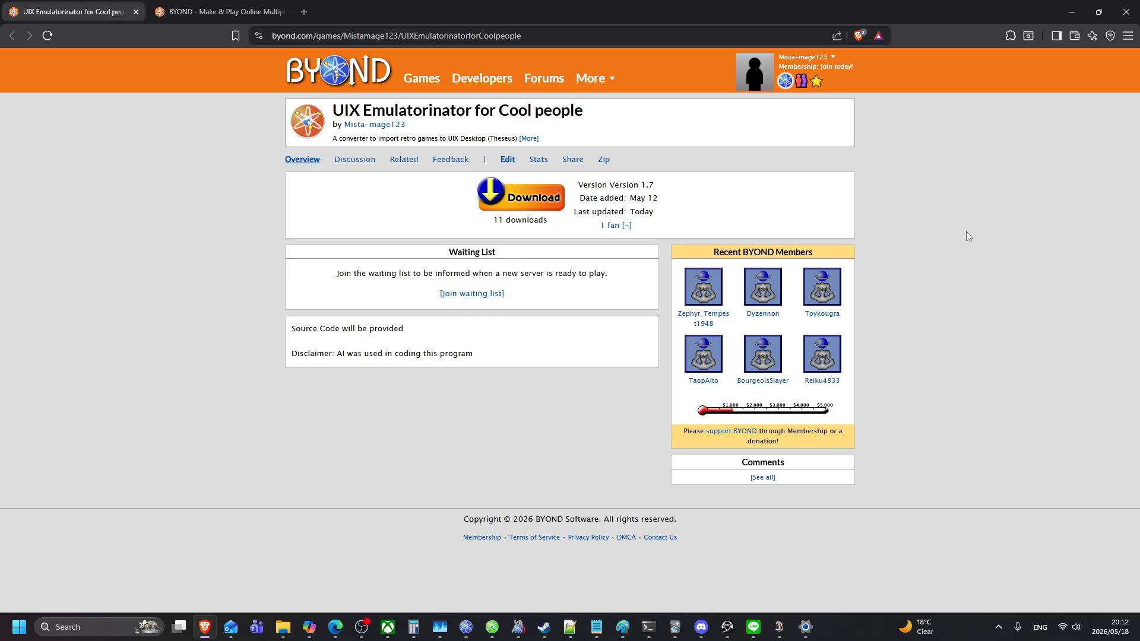
Step: Return from the BYOND download page to the UIX Emulatorinator for Cool people game page
click(247, 10)
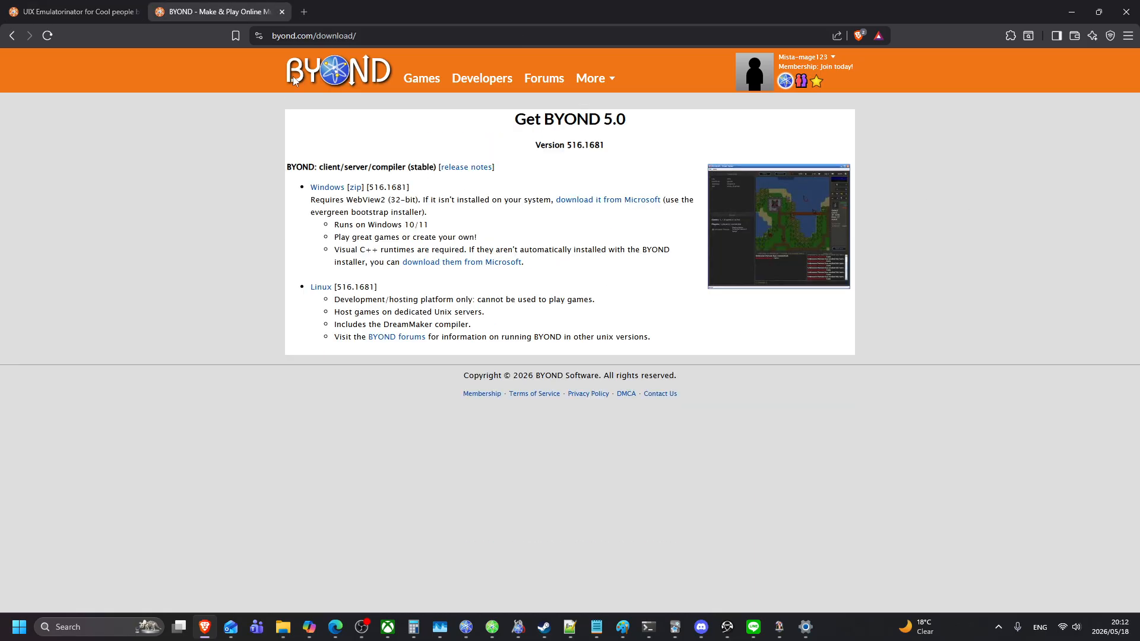
click(282, 31)
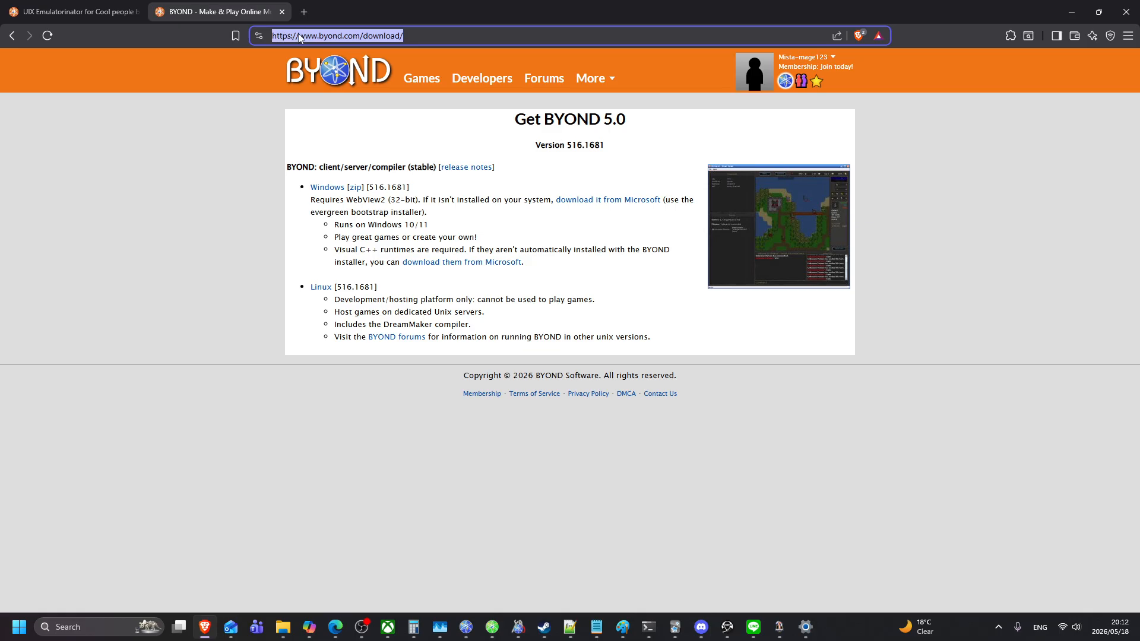
click(401, 125)
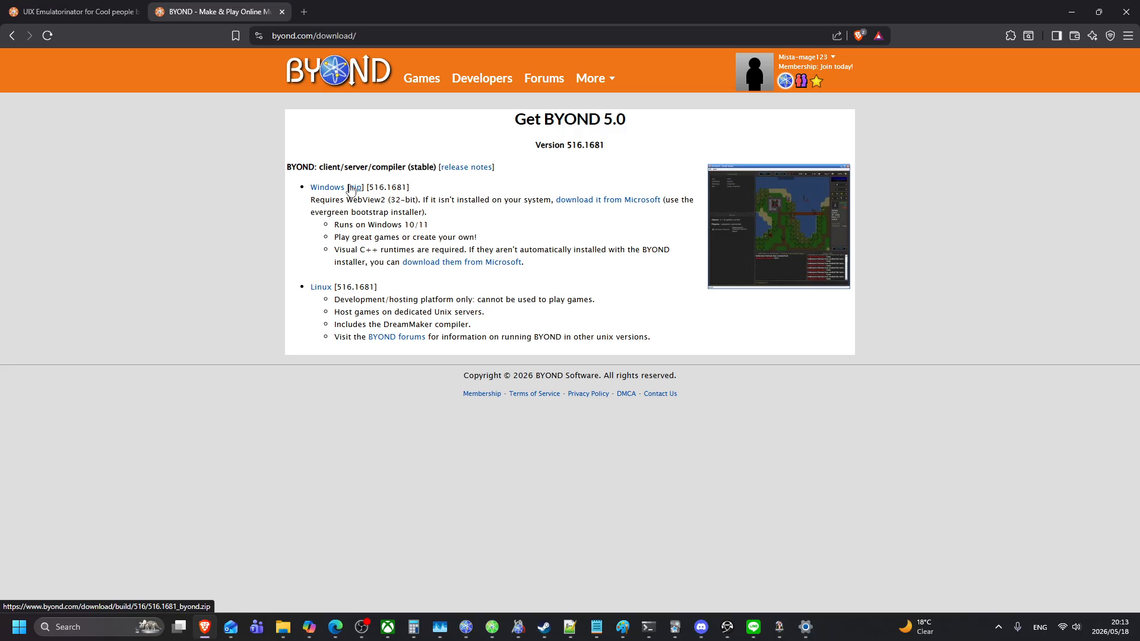
click(98, 13)
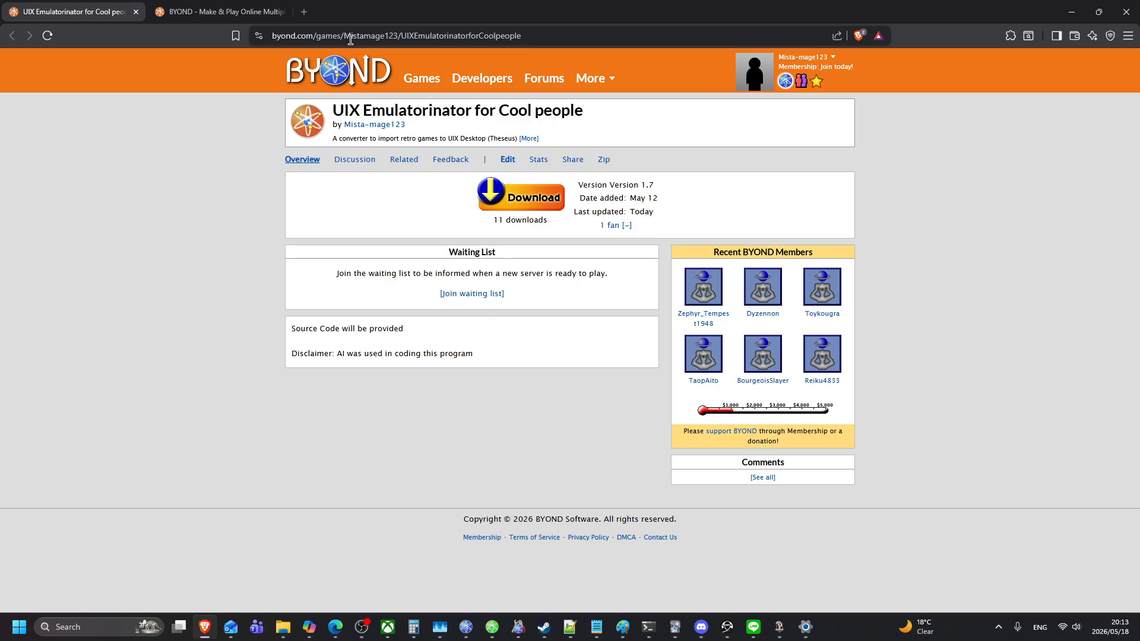
Step: Trim the address to /games/Mistamage123/ and open the UIX Emulatorinator for Cool people page
click(395, 39)
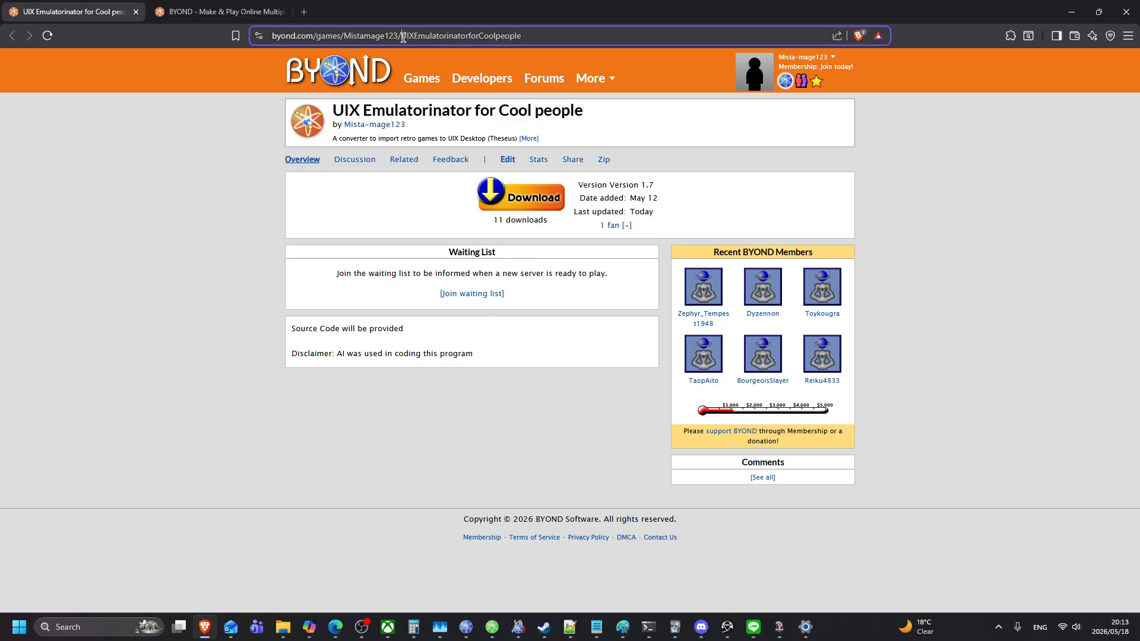
drag(402, 35, 590, 61)
key(BackSpace)
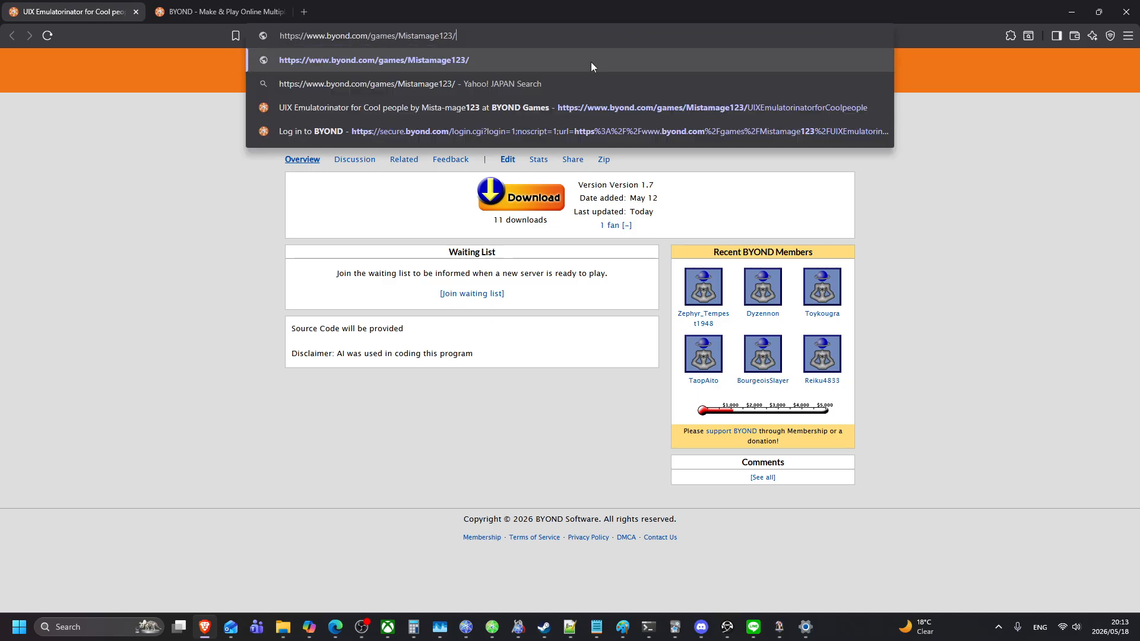
key(Return)
mouse_move(585, 80)
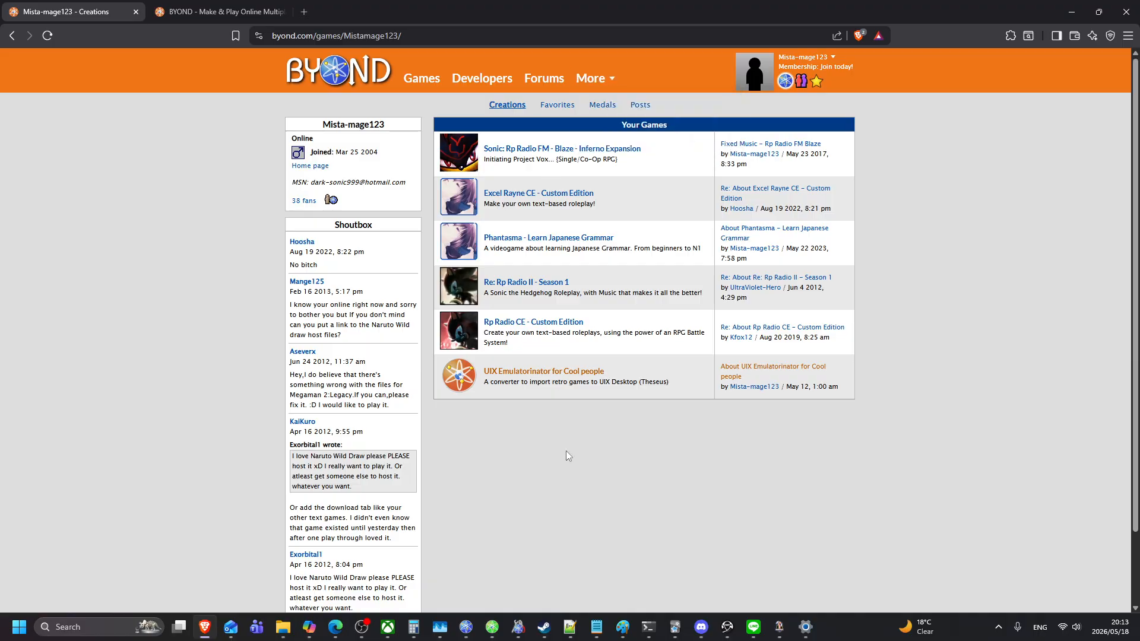
click(519, 374)
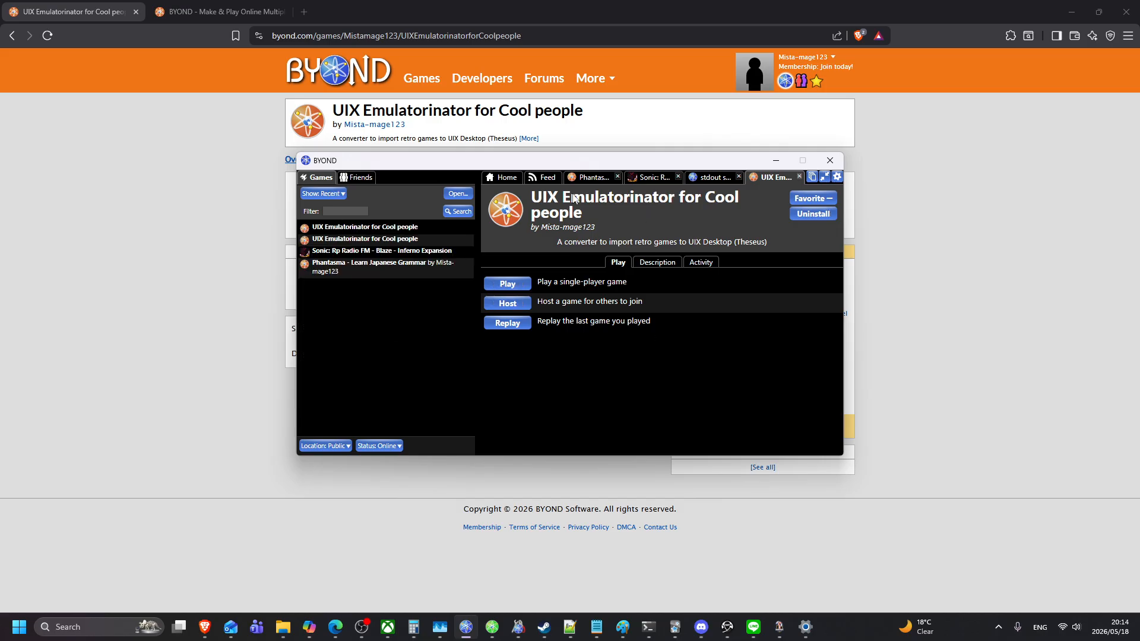
Step: Host the game in Dream Daemon, keeping visibility Invisible and port 0
click(509, 304)
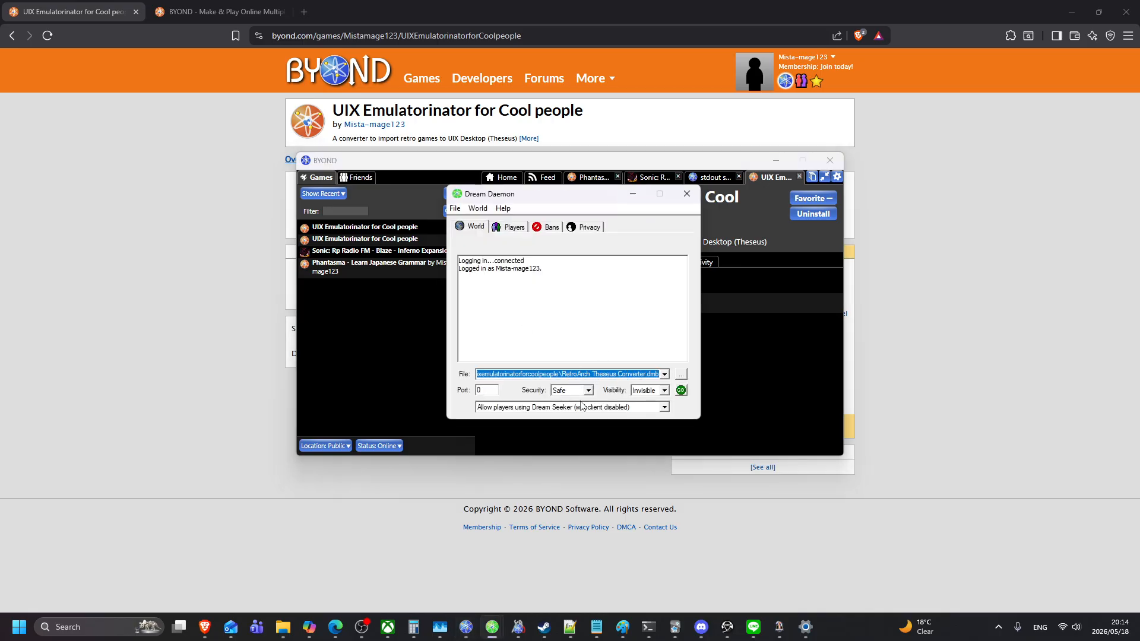
click(651, 393)
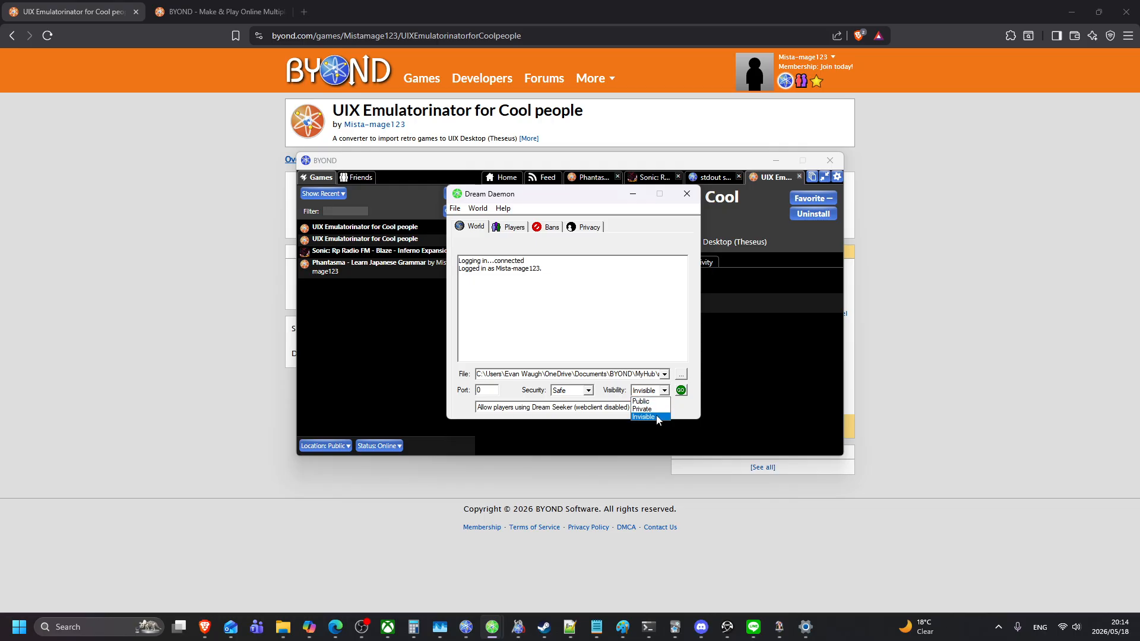
click(657, 417)
click(656, 393)
click(657, 417)
click(487, 390)
double_click(483, 391)
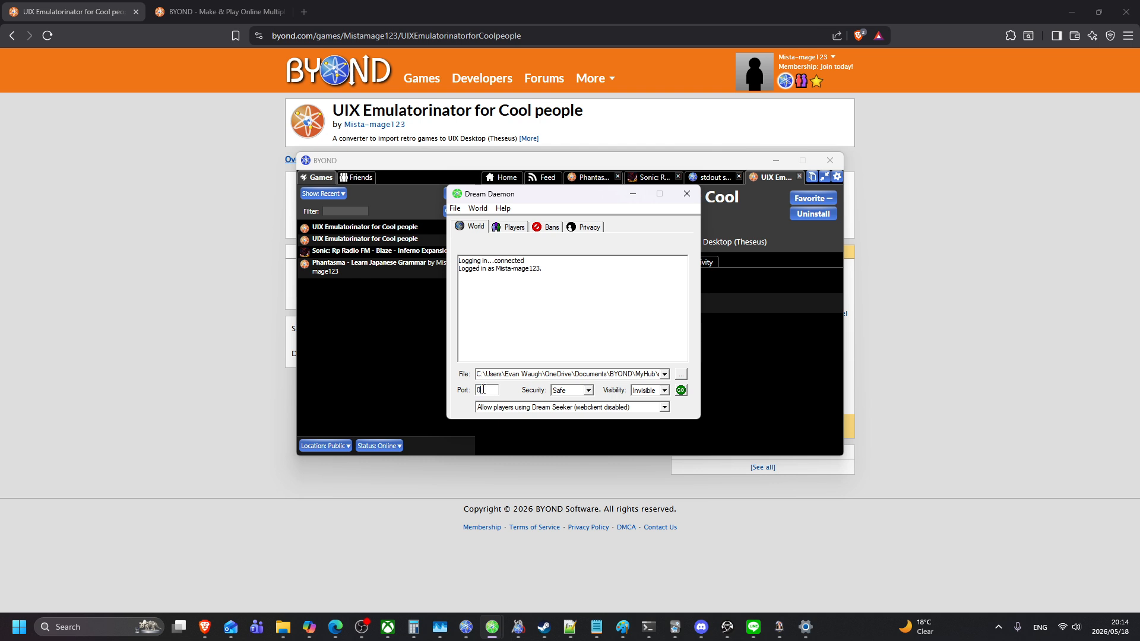
Step: Set security to Trusted, keep Dream Seeker only access, and start hosting
click(564, 392)
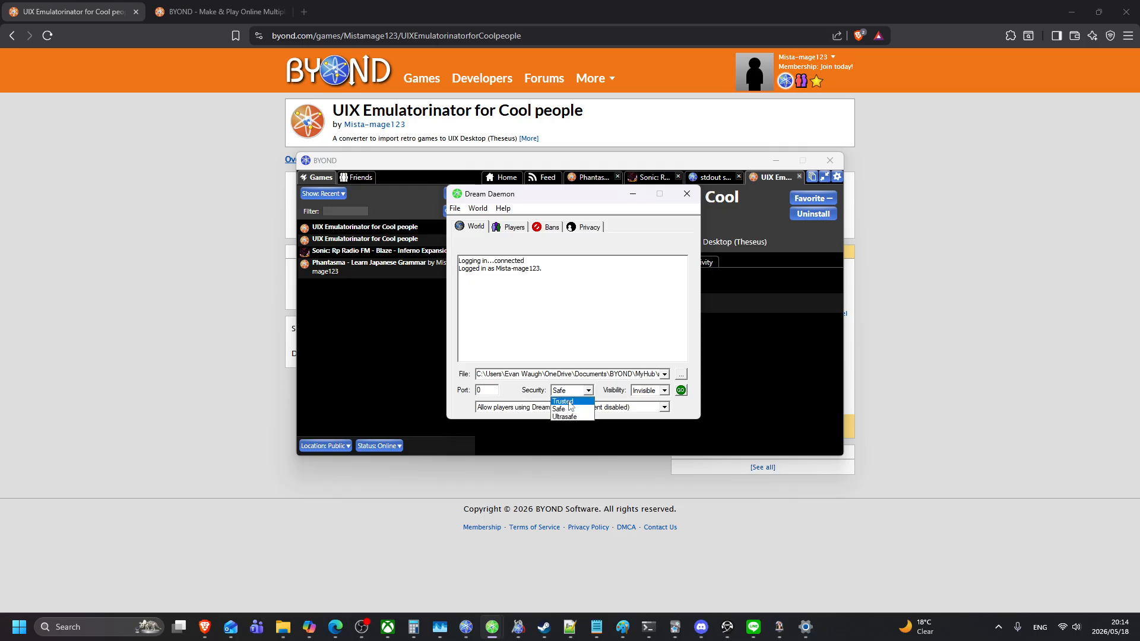
click(569, 402)
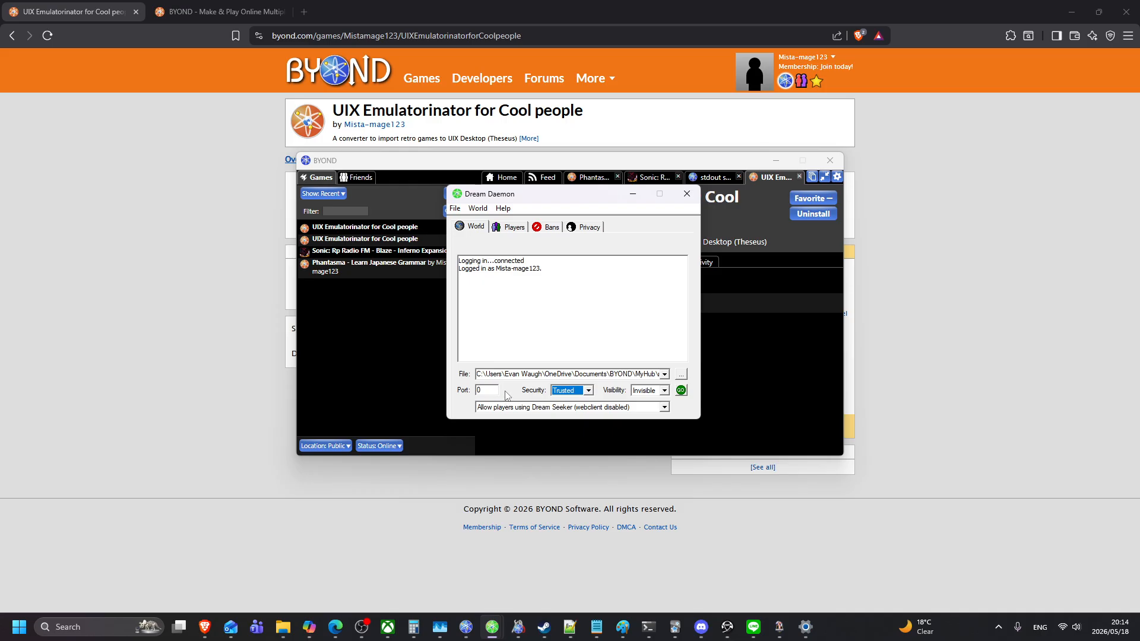
click(572, 392)
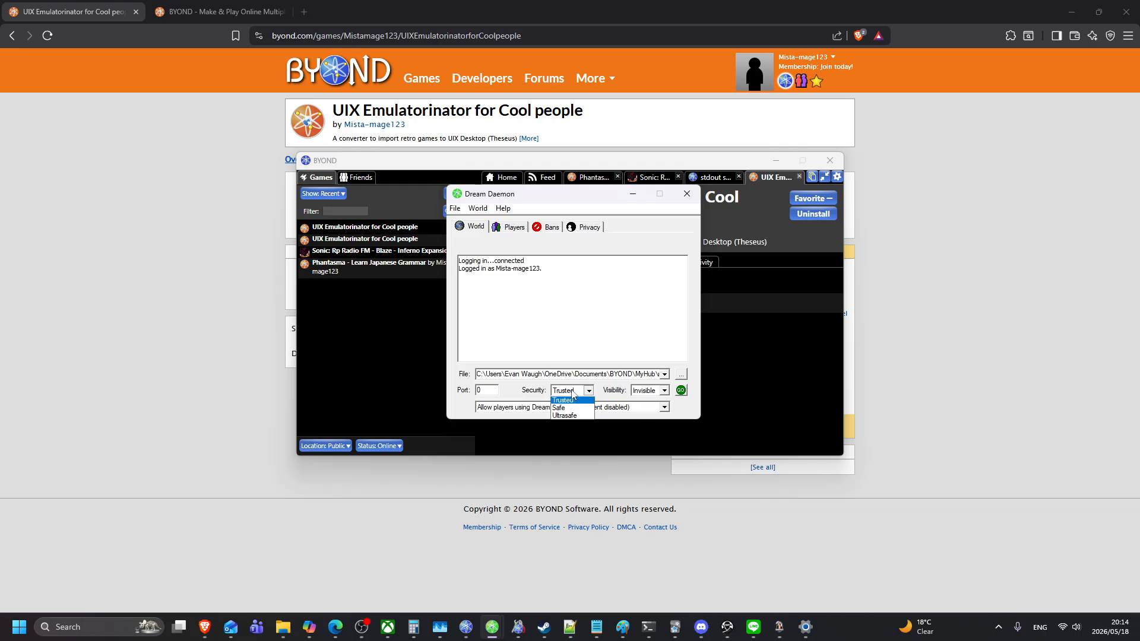
click(572, 408)
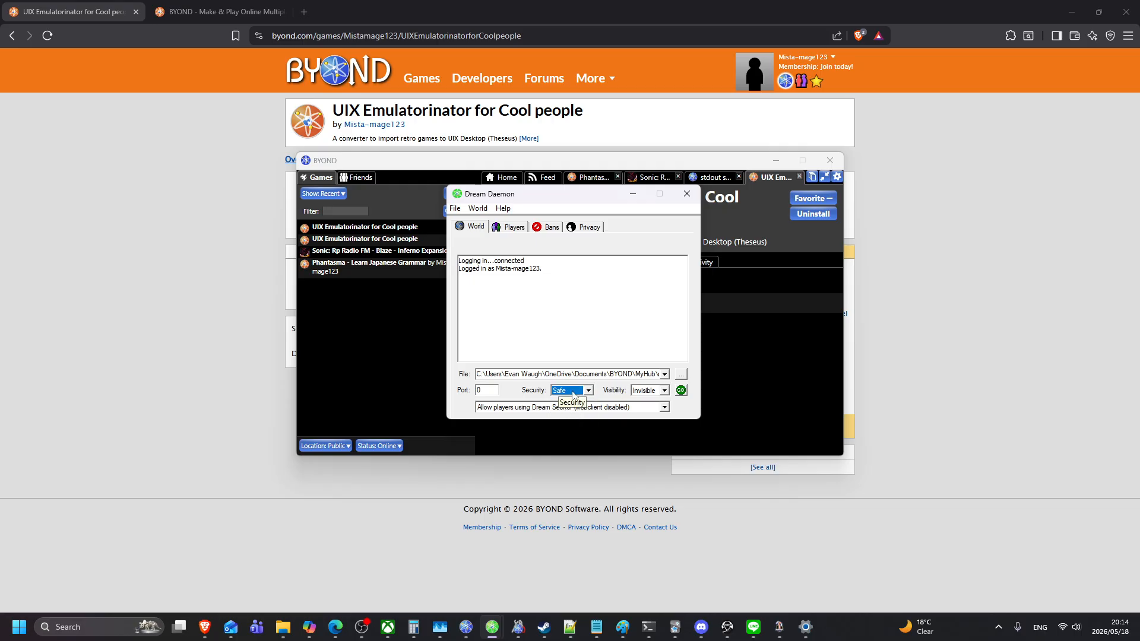
click(573, 393)
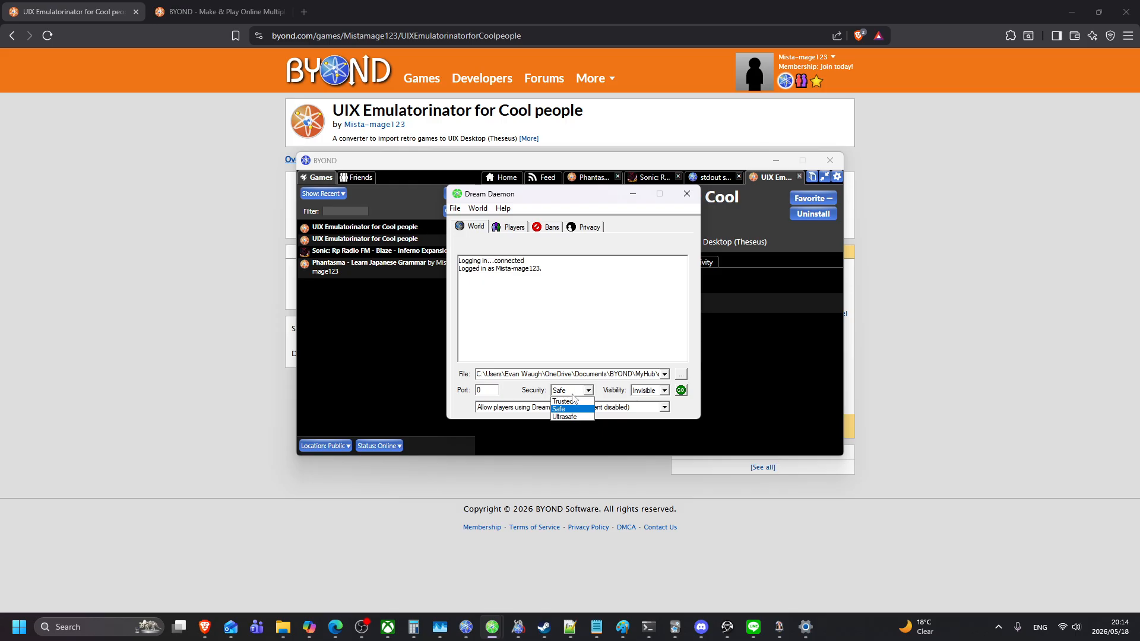
click(573, 401)
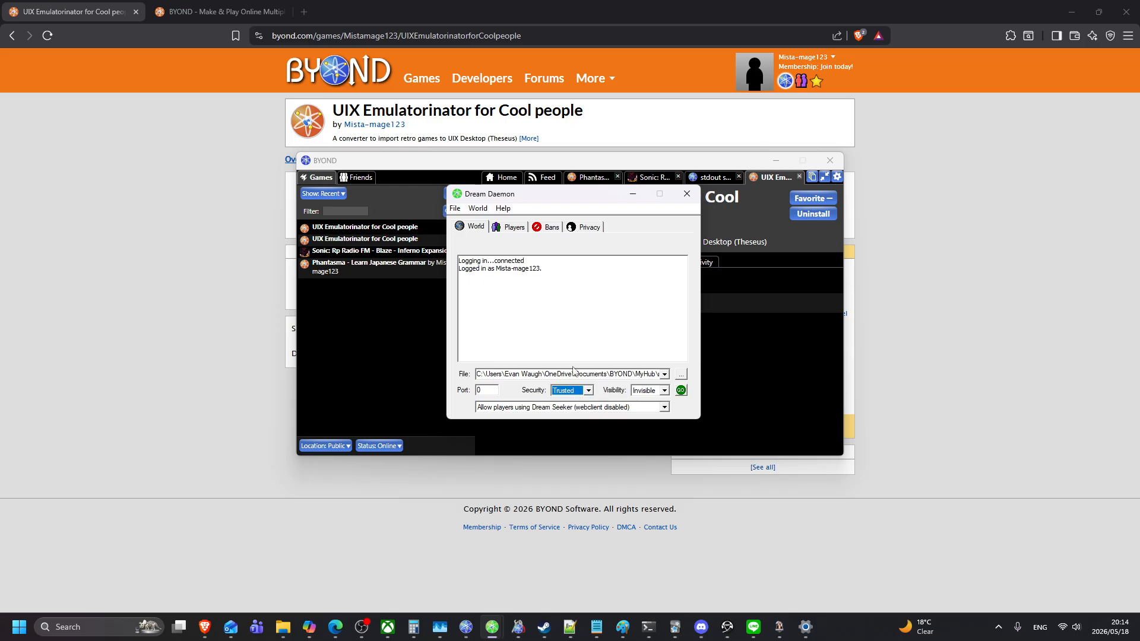
click(548, 409)
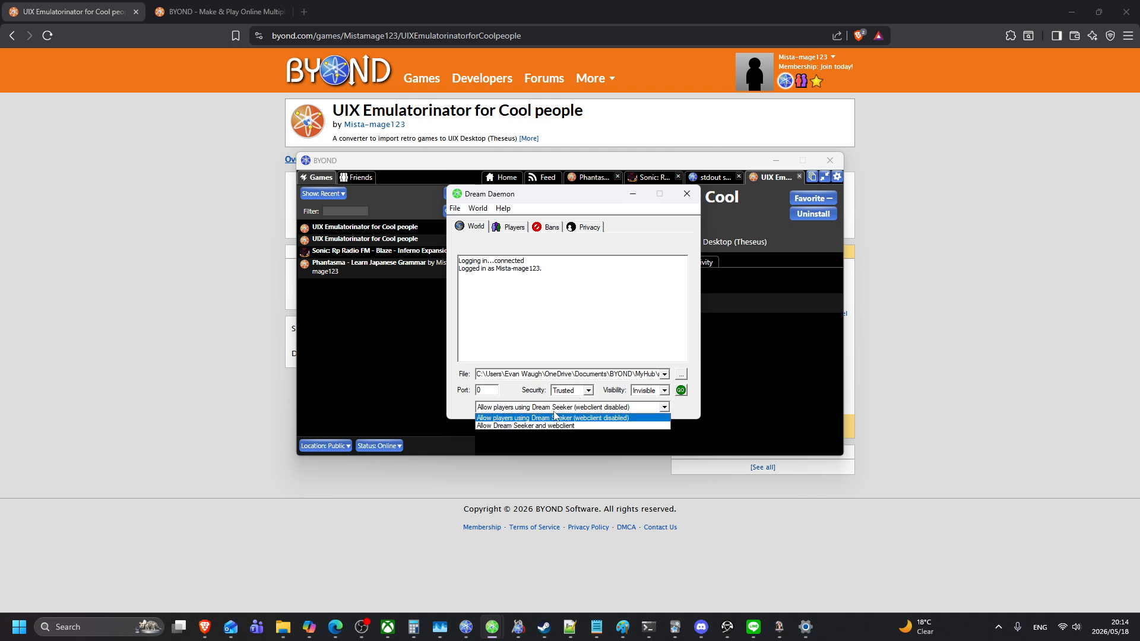
click(557, 418)
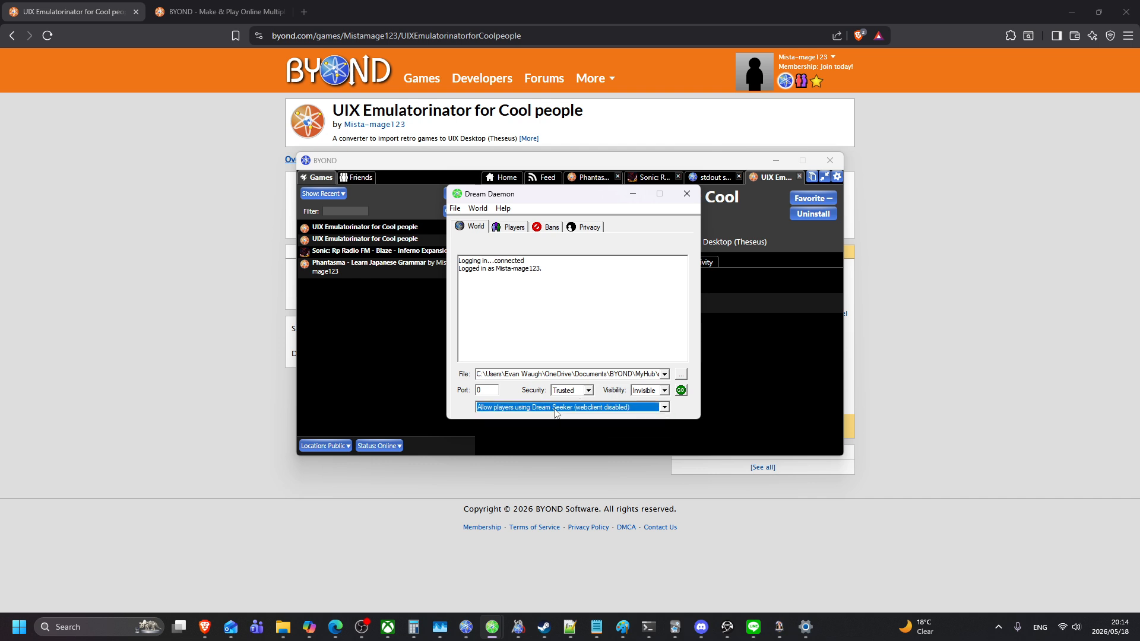
click(682, 391)
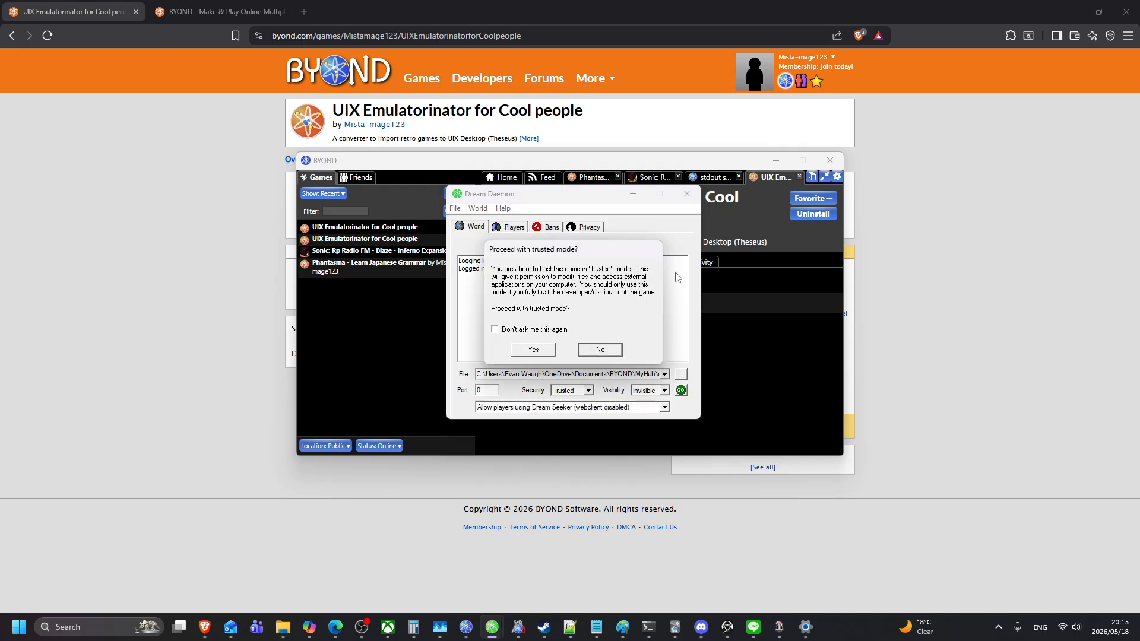
Step: Confirm trusted-mode hosting and join the world to open the converter window
click(533, 349)
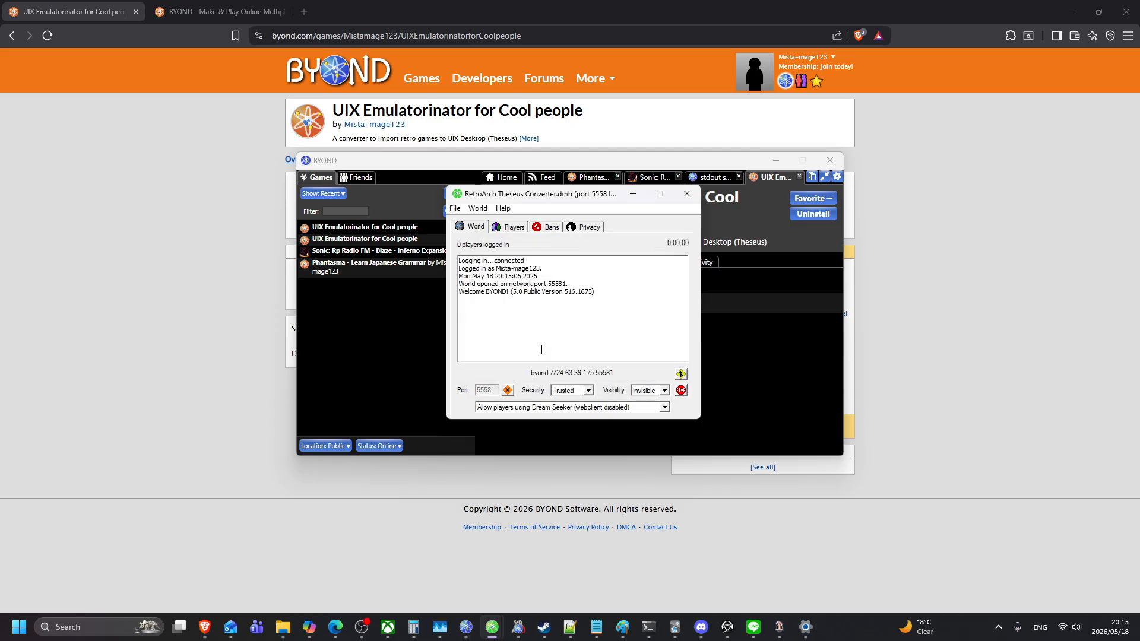
click(481, 209)
click(507, 249)
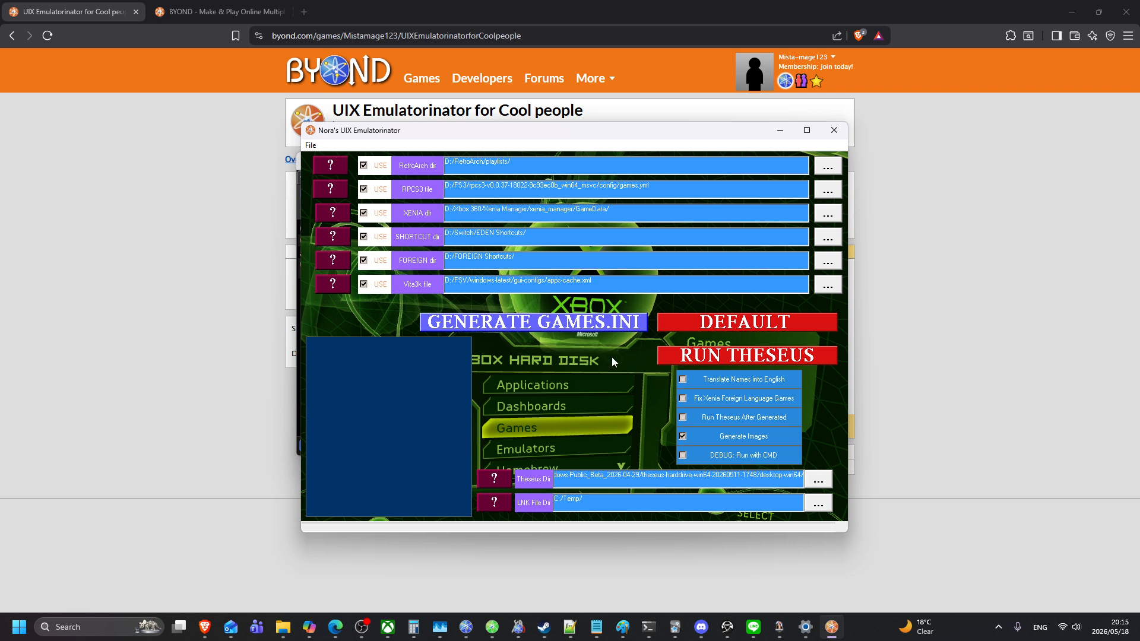
Step: Untick the USE boxes for Vita3k, FOREIGN, XENIA and SHORTCUT, keeping RPCS3 and RetroArch
click(379, 285)
click(375, 262)
click(375, 215)
click(380, 193)
click(375, 170)
click(372, 261)
click(374, 191)
click(376, 167)
Step: Tick Translate Names into English, untick FOREIGN, and show the LNK File Dir help
click(701, 380)
click(380, 265)
drag(584, 499, 554, 501)
click(564, 502)
click(494, 503)
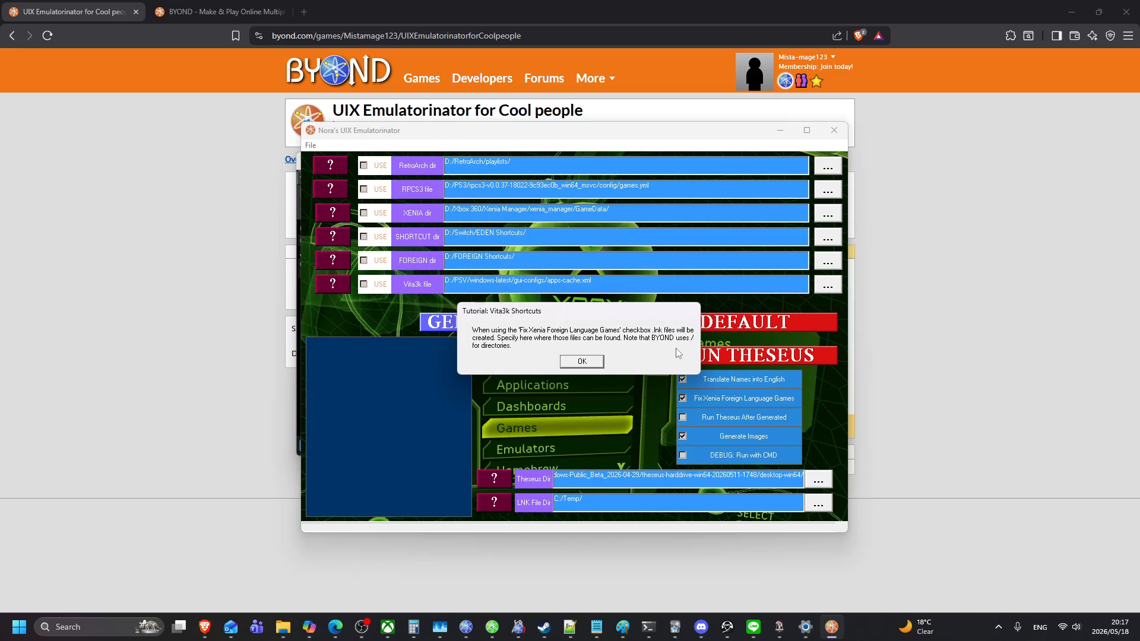
Step: Dismiss the Tutorial: Vita3k Shortcuts message with OK
click(582, 362)
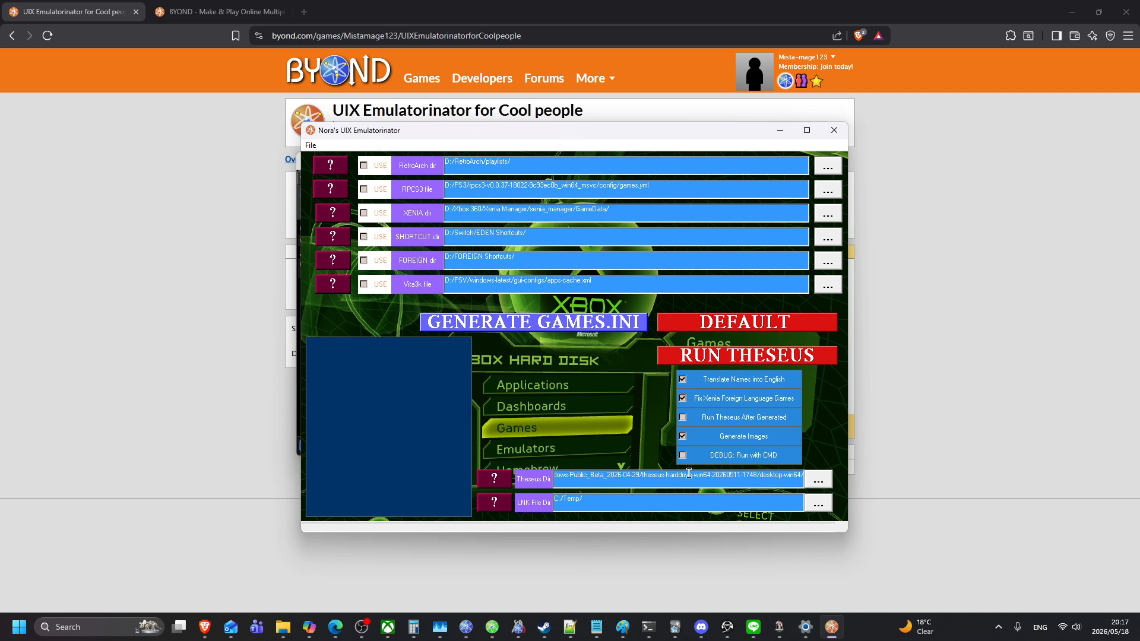
Step: Set the Theseus directory to the inner UIX-Desktop folder in D:/Downloads' UIX-Desktop-Windows-Public_Beta_2026-04-29
click(825, 481)
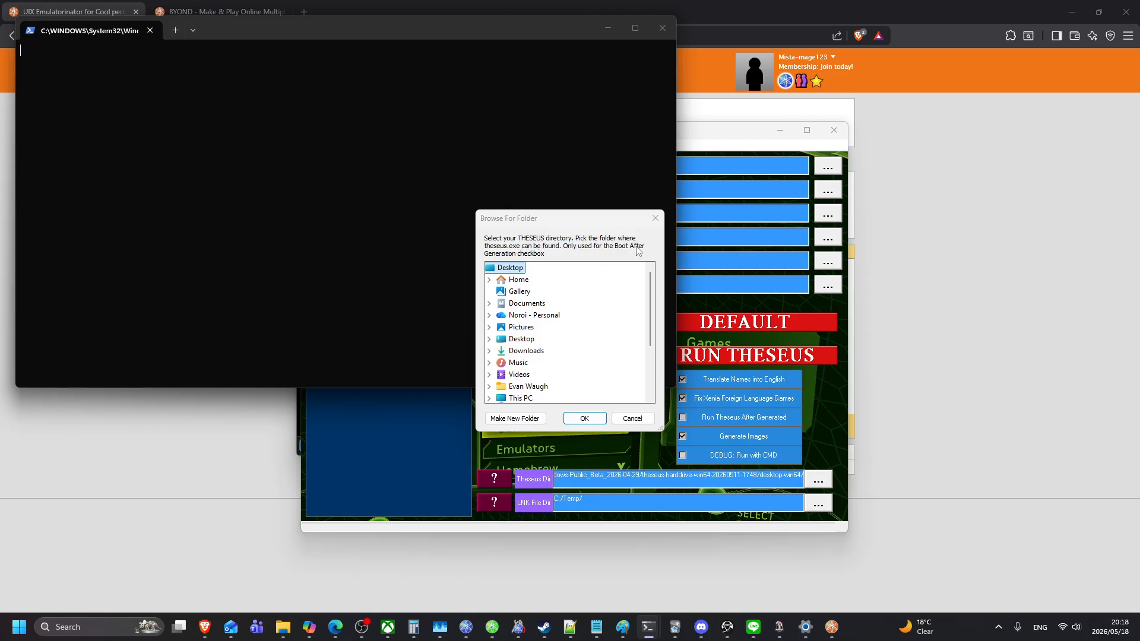
scroll(507, 330, down, 2)
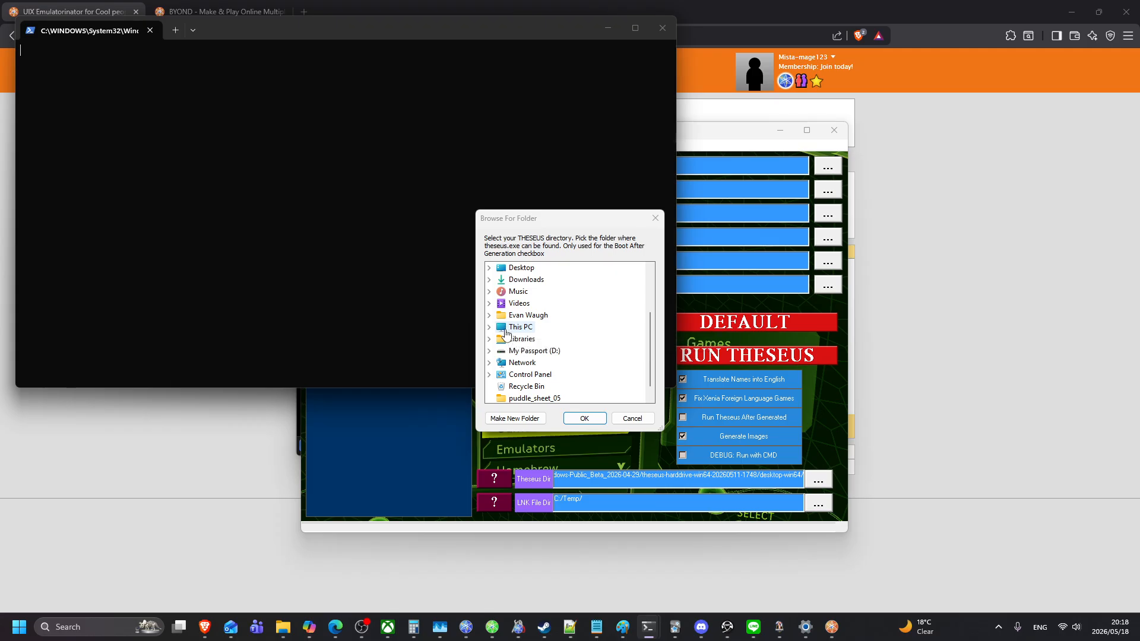
click(490, 351)
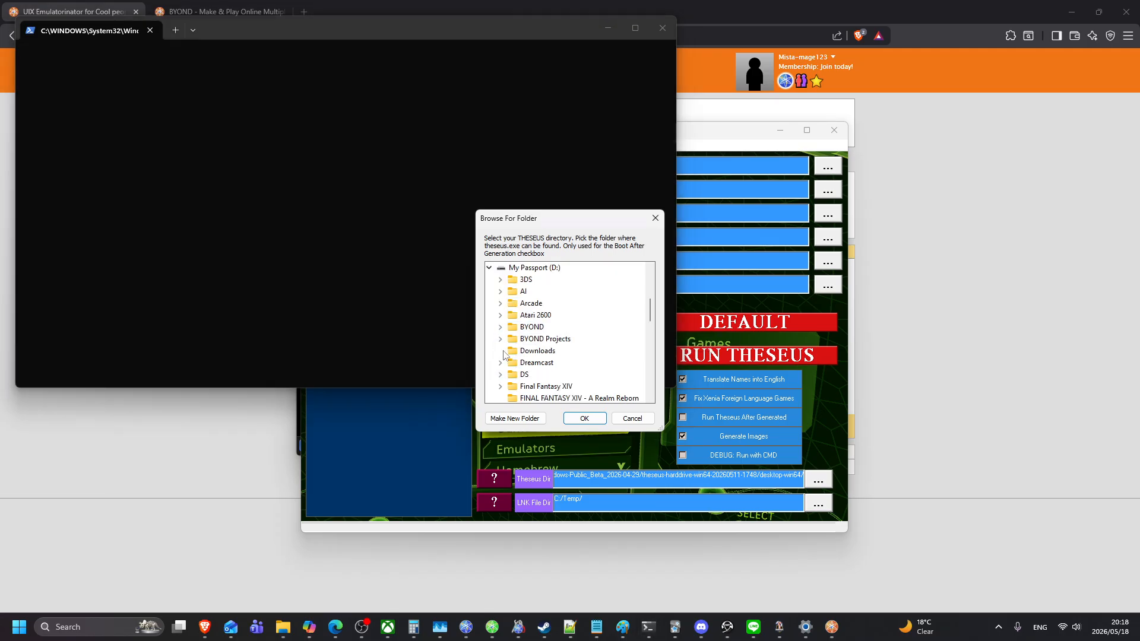
click(503, 352)
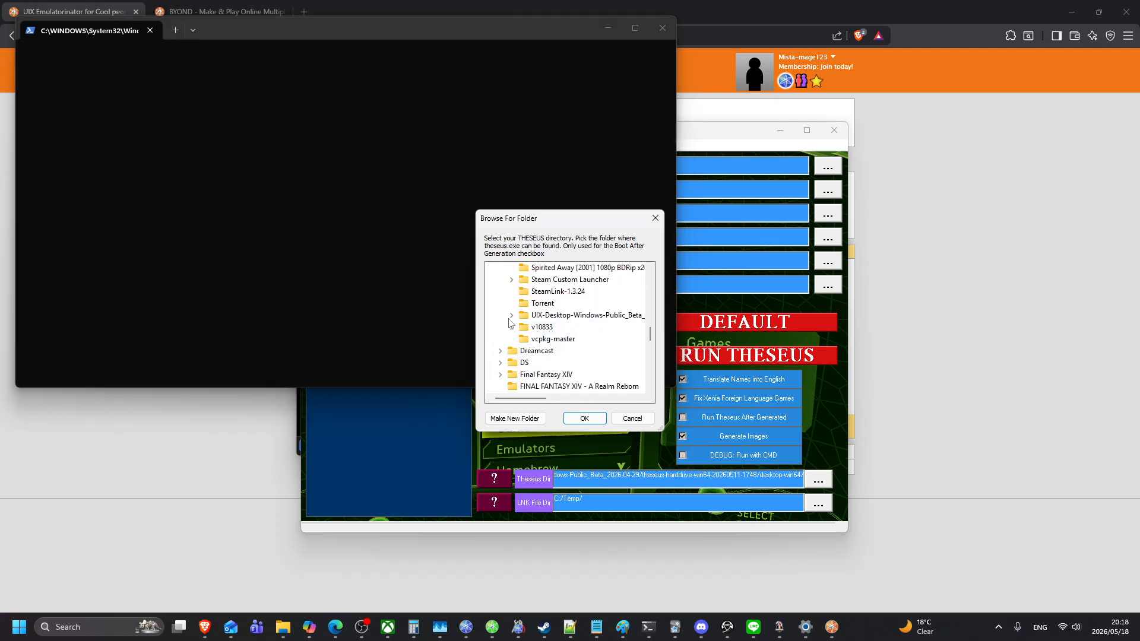
click(509, 319)
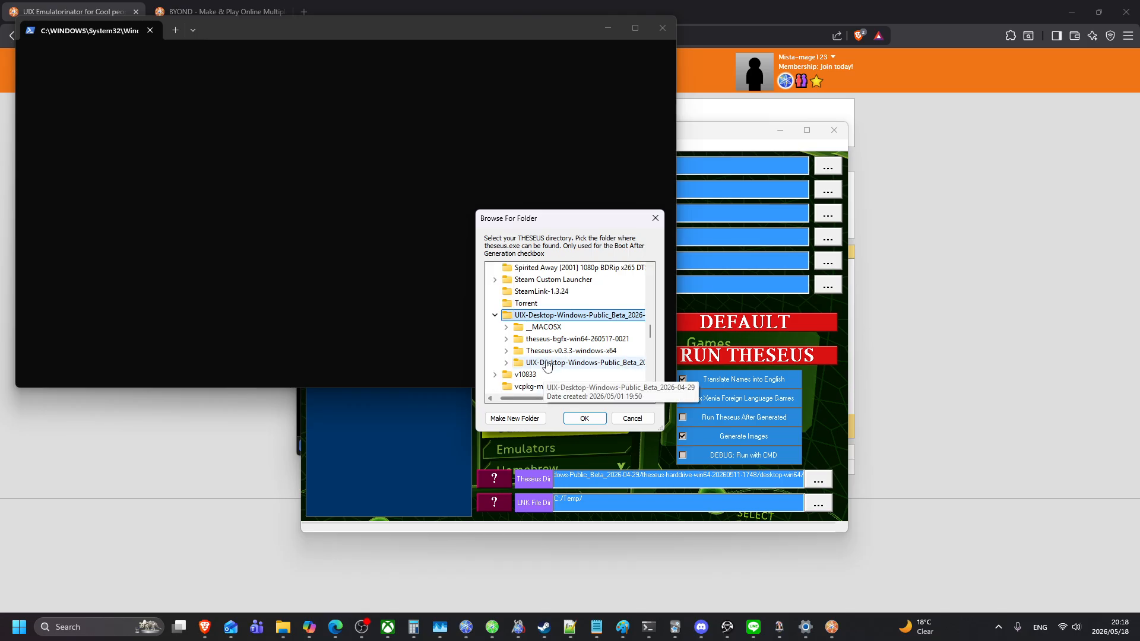
click(546, 364)
click(581, 419)
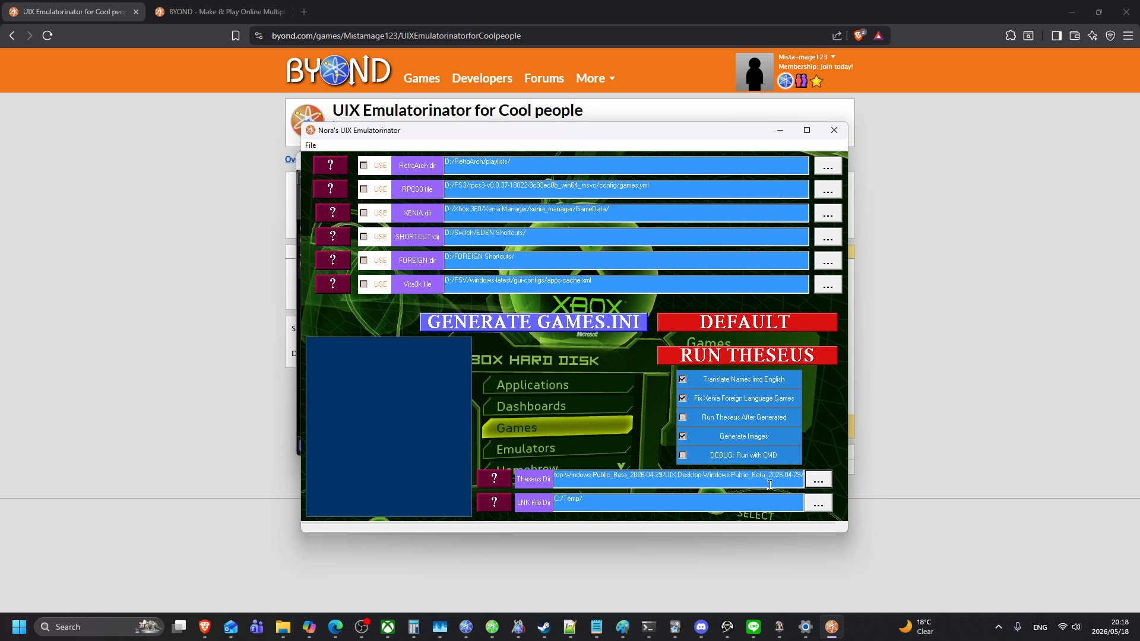
Step: Choose D:/LNK Shortcuts/ as the LNK file directory
click(817, 504)
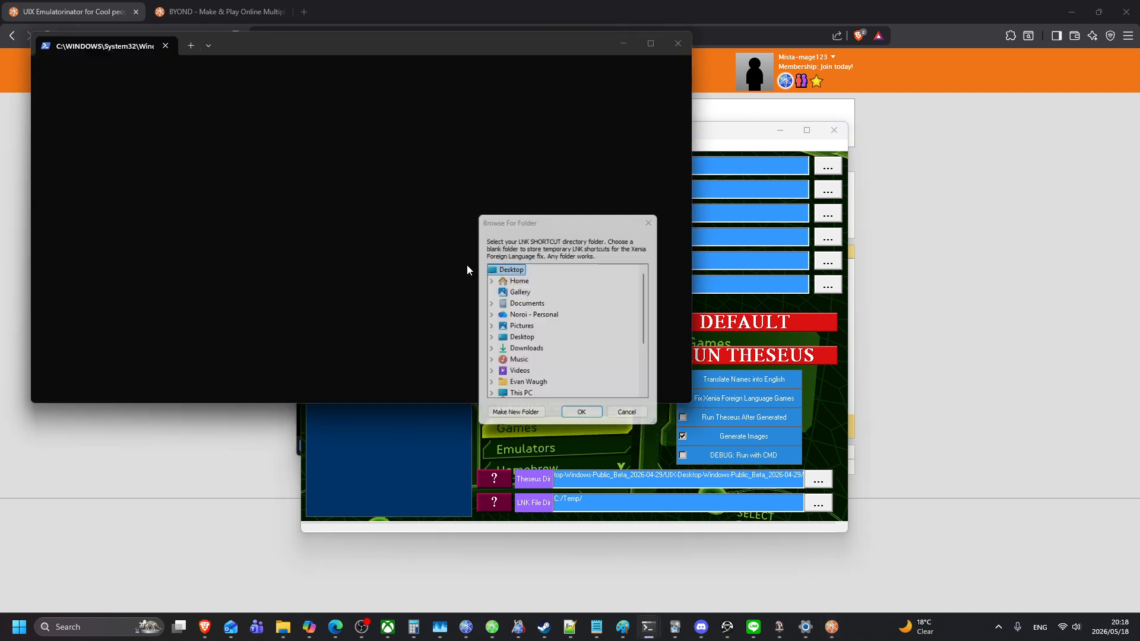
scroll(499, 356, down, 2)
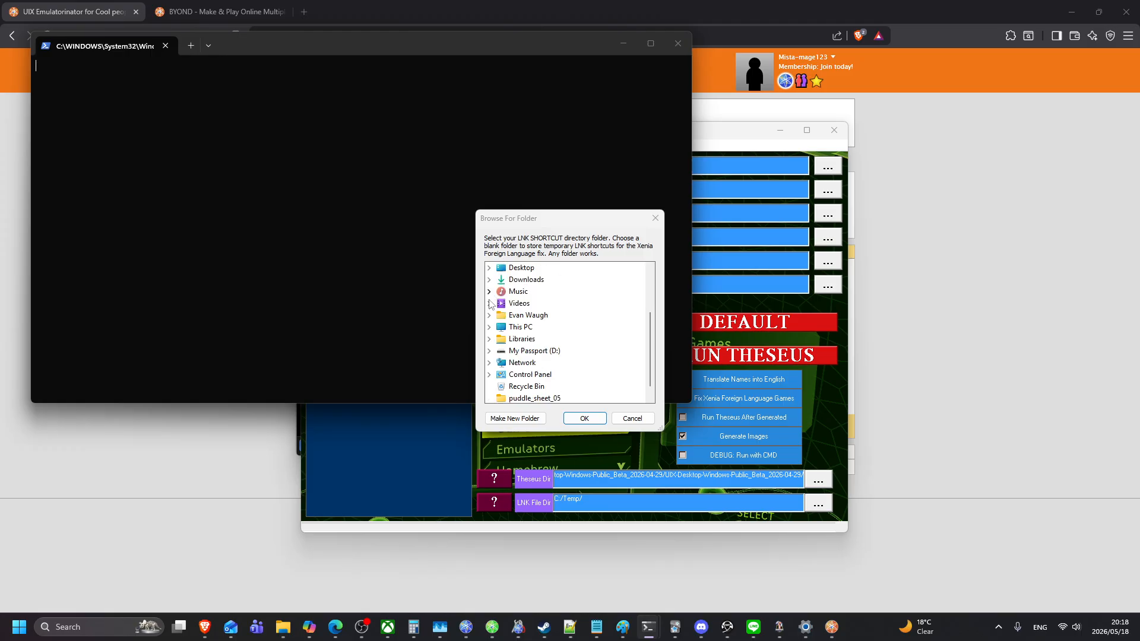
click(490, 350)
scroll(516, 368, down, 3)
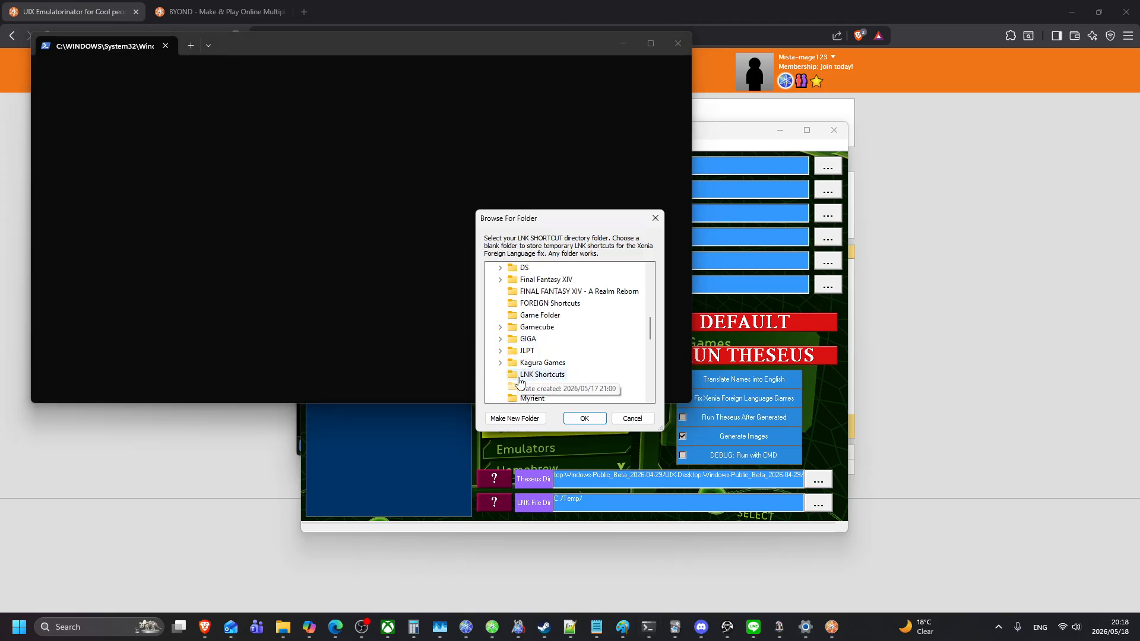
click(523, 377)
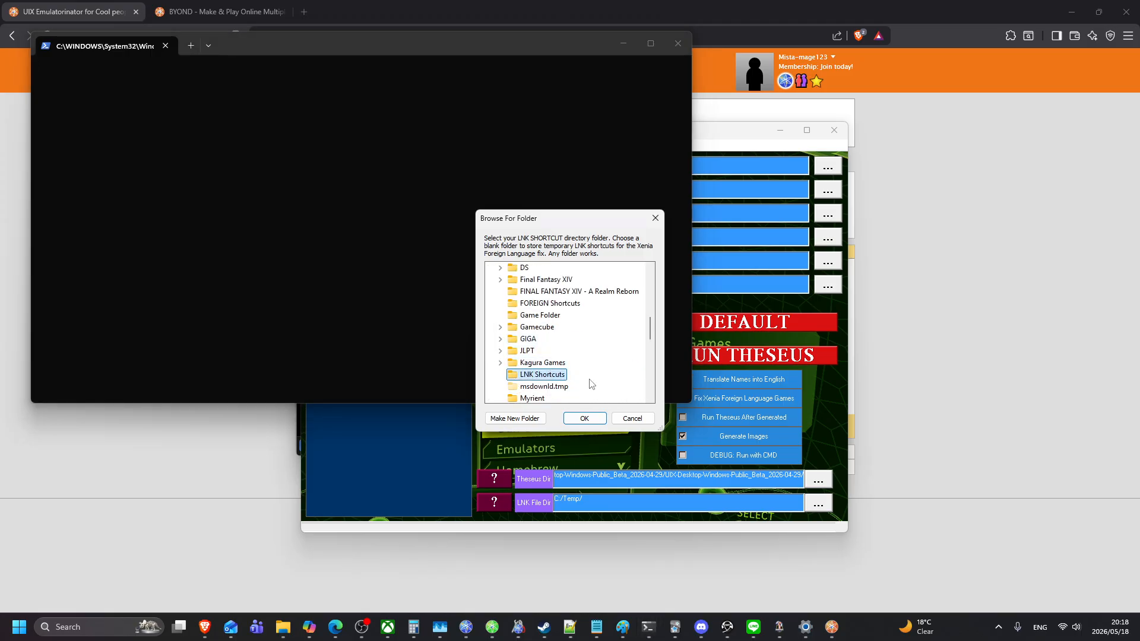
click(584, 418)
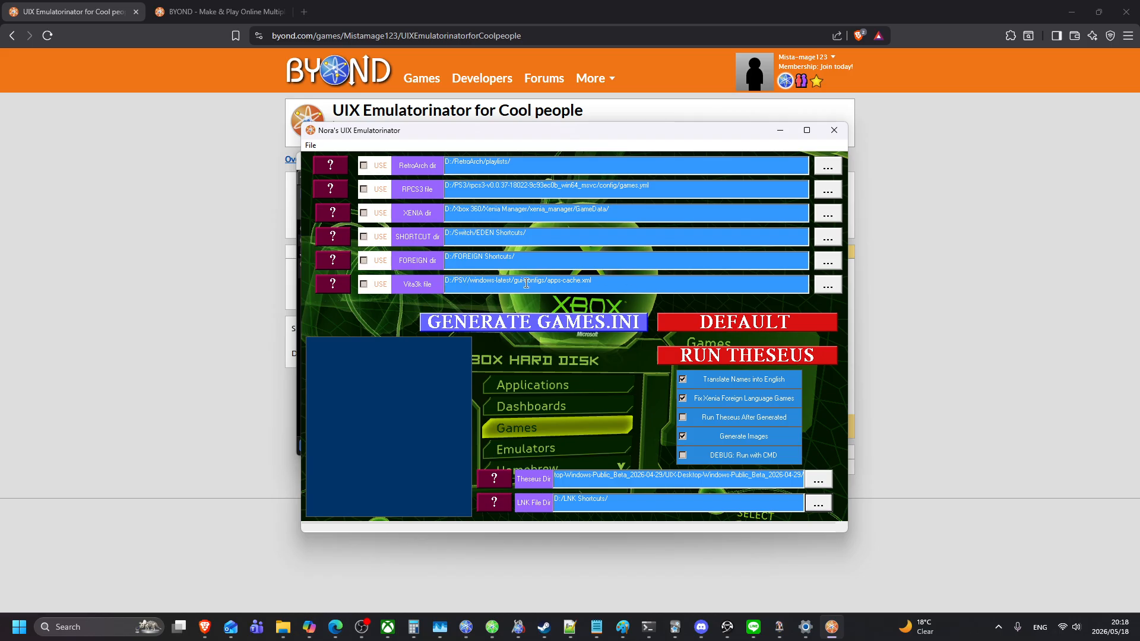
Step: Point the Vita3k file setting at the config folder under D:/PSV/windows-latest
click(828, 286)
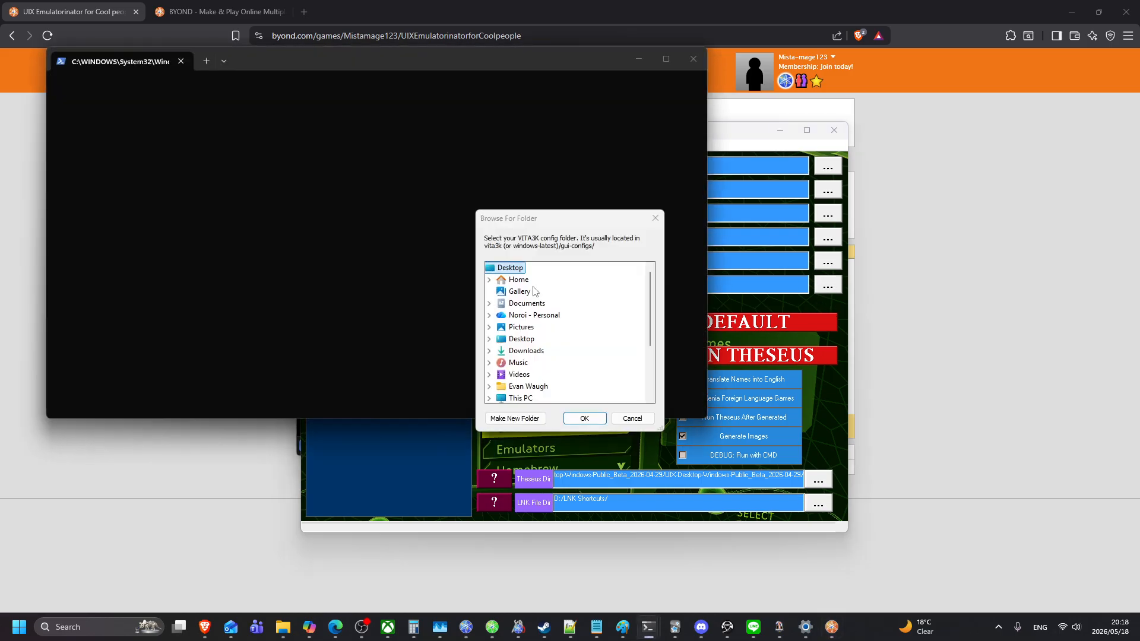
scroll(534, 291, down, 3)
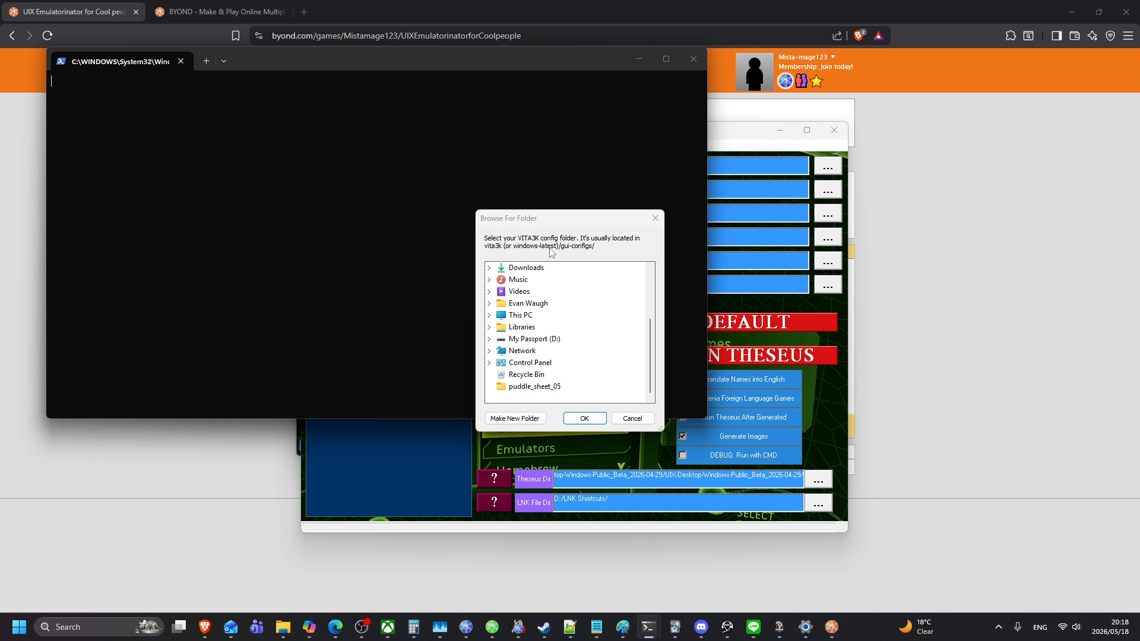
click(490, 340)
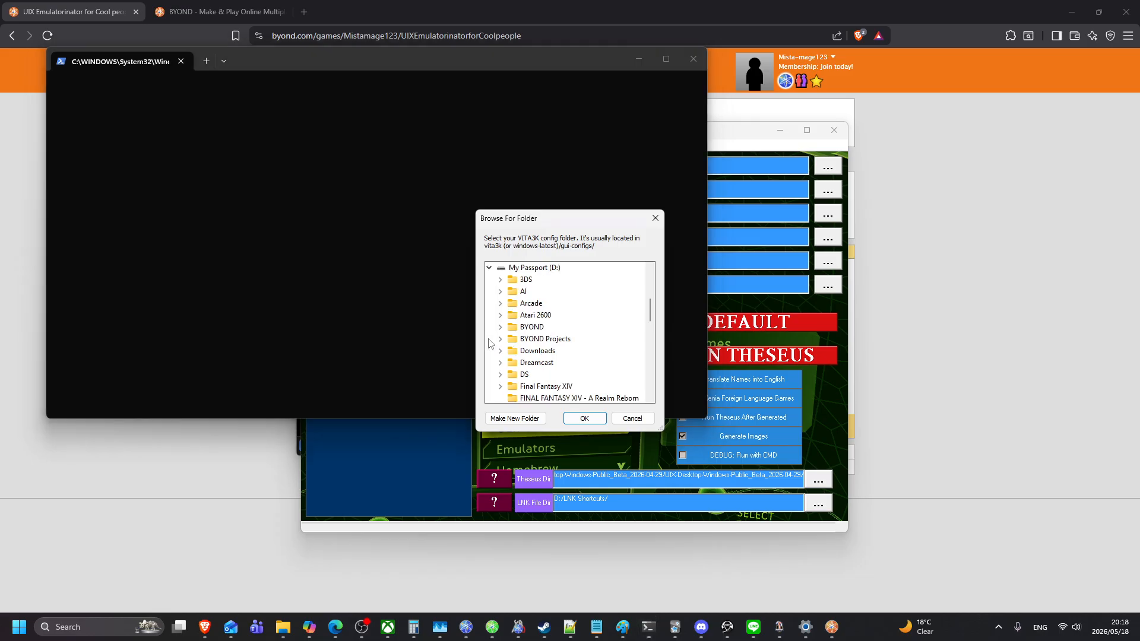
scroll(505, 344, down, 10)
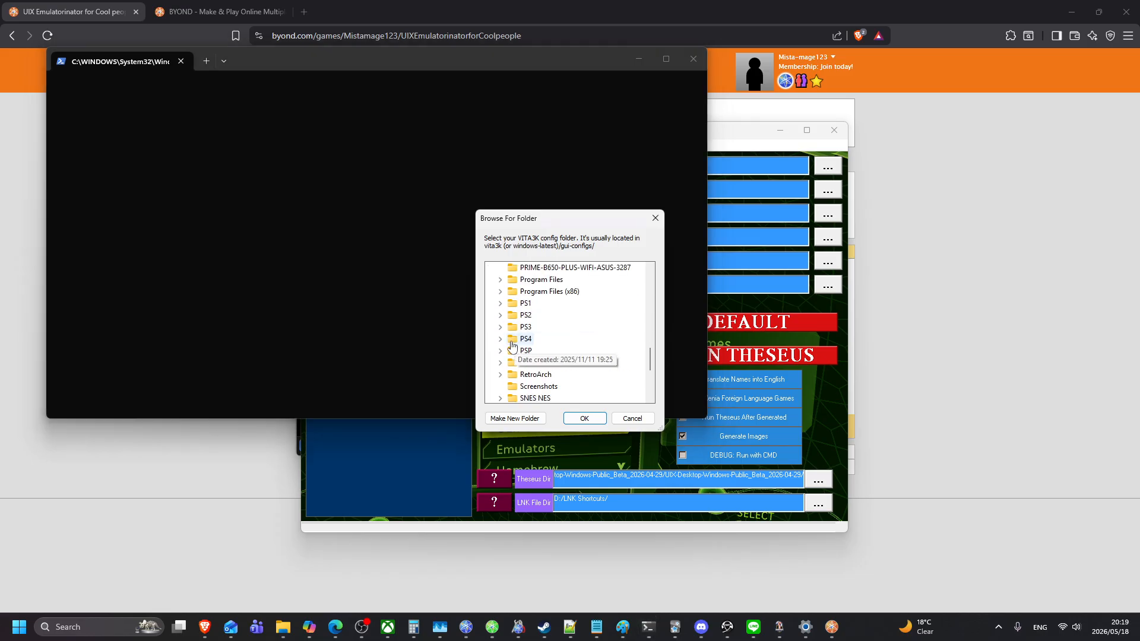
scroll(513, 346, down, 2)
click(500, 291)
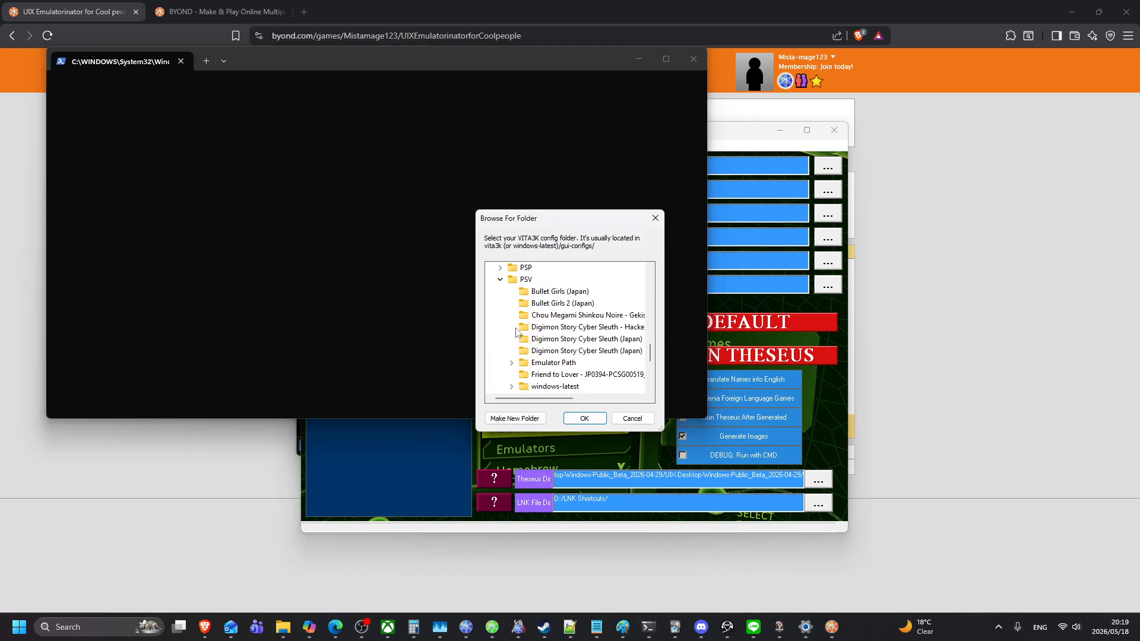
scroll(516, 338, down, 1)
click(512, 351)
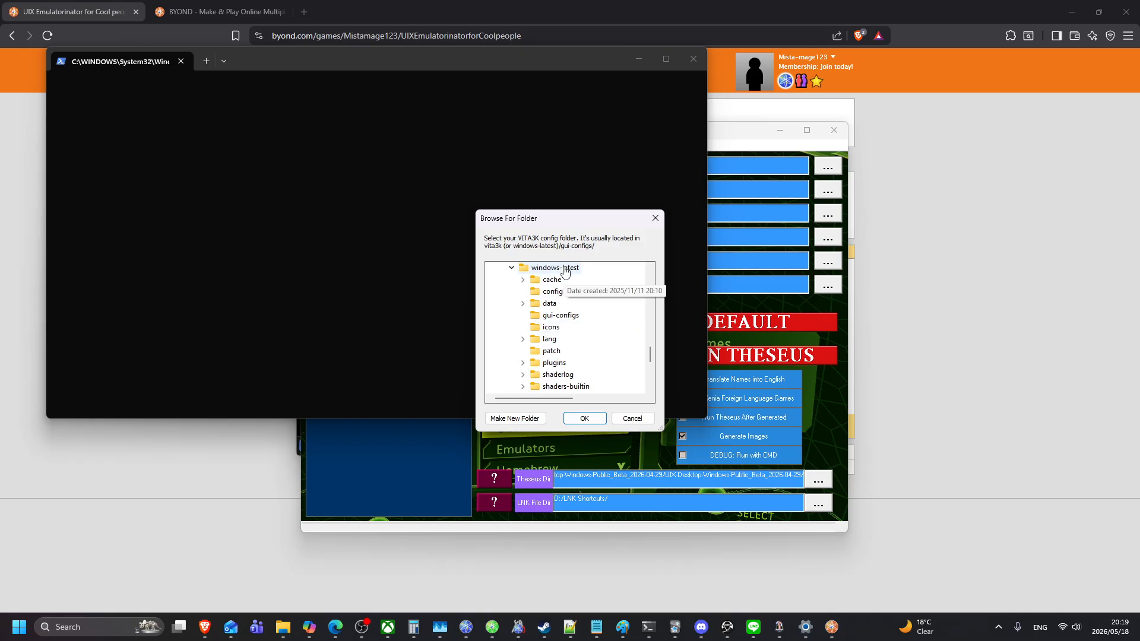
click(553, 292)
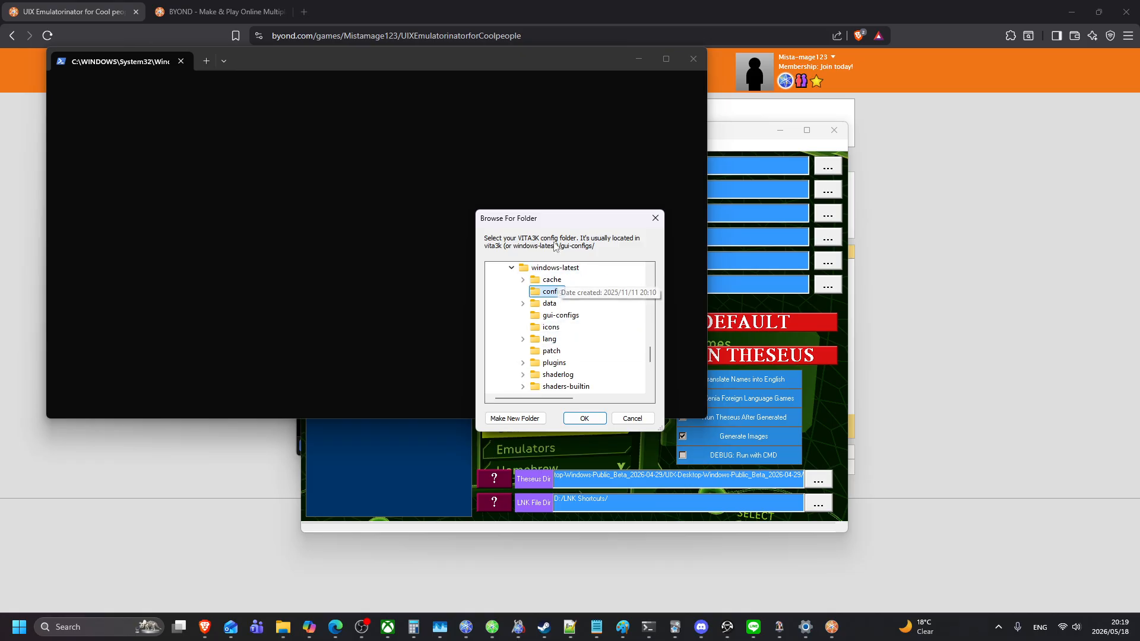
click(581, 419)
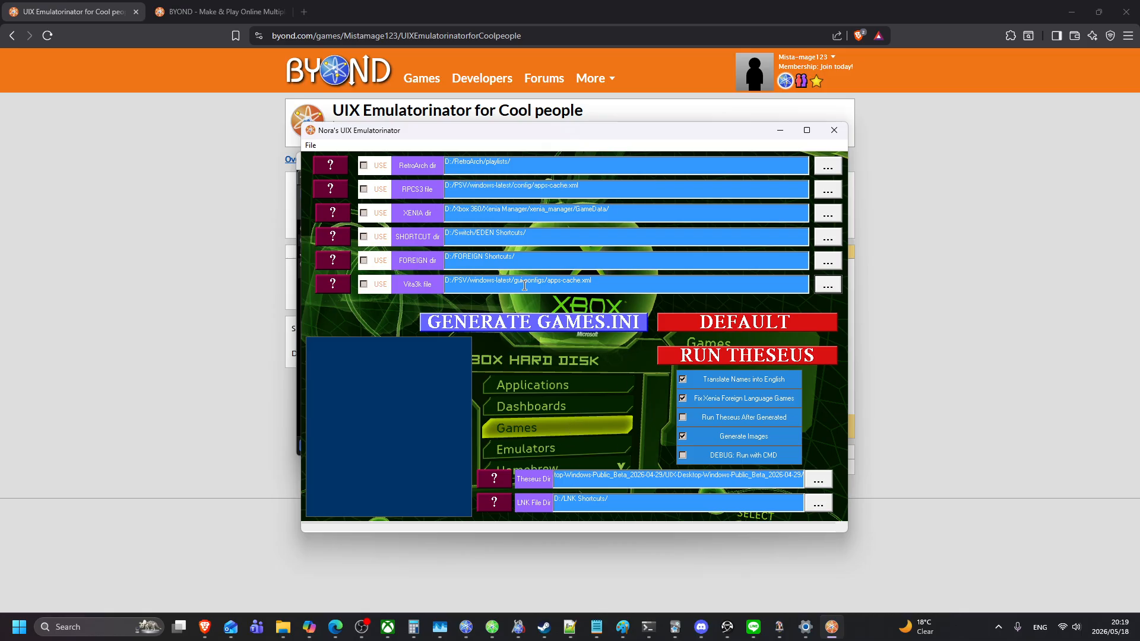
click(827, 261)
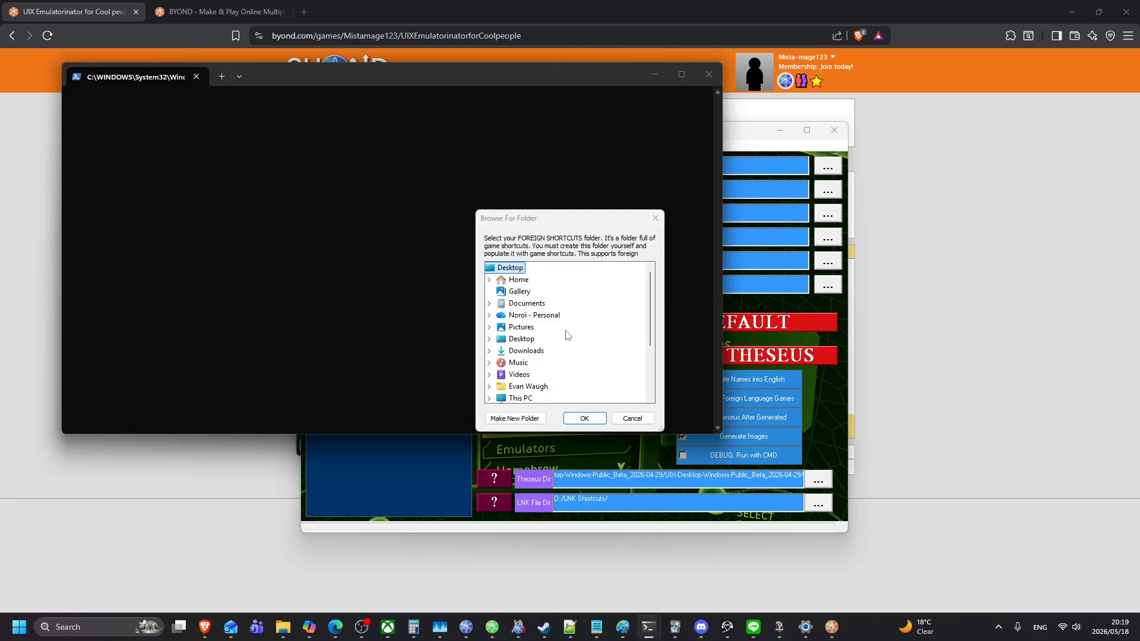
scroll(568, 336, down, 2)
double_click(503, 350)
scroll(506, 351, down, 2)
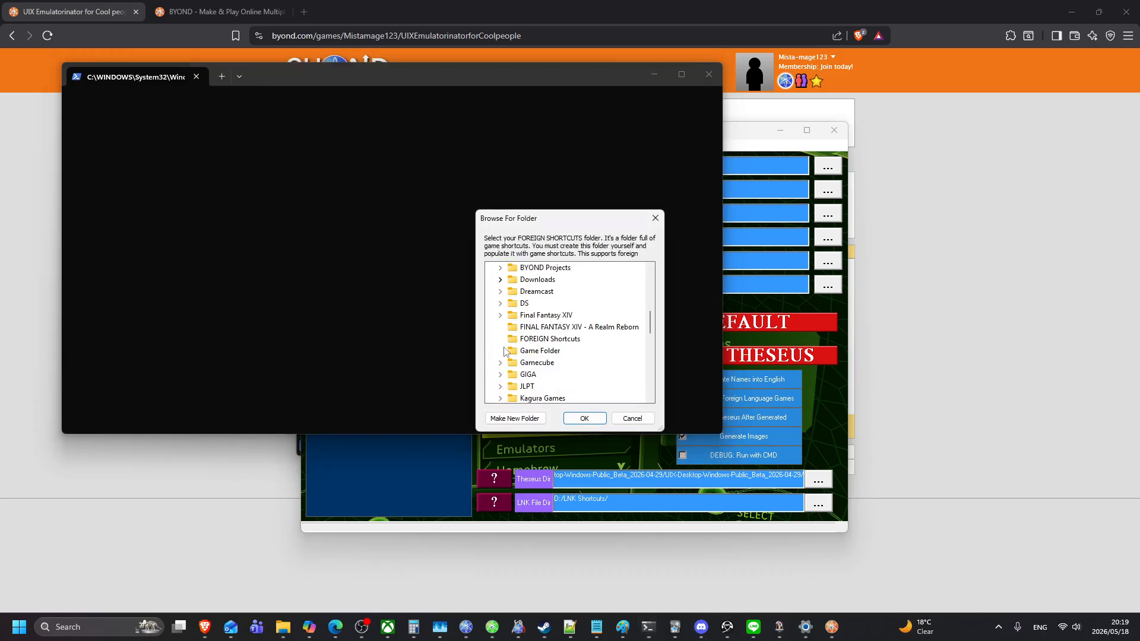
click(542, 340)
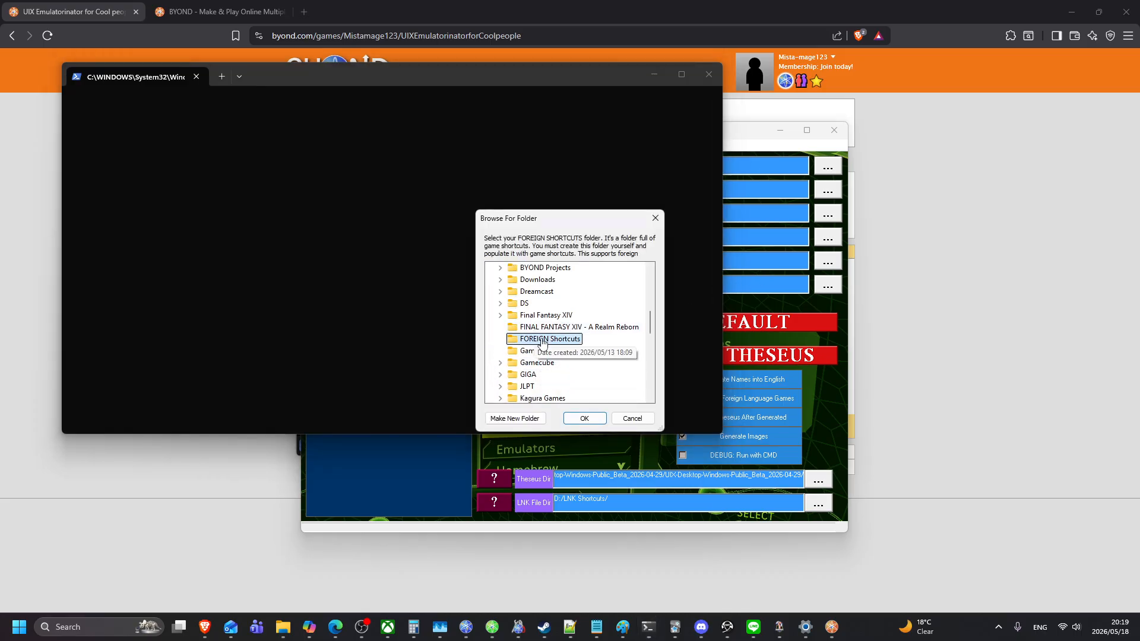
click(584, 419)
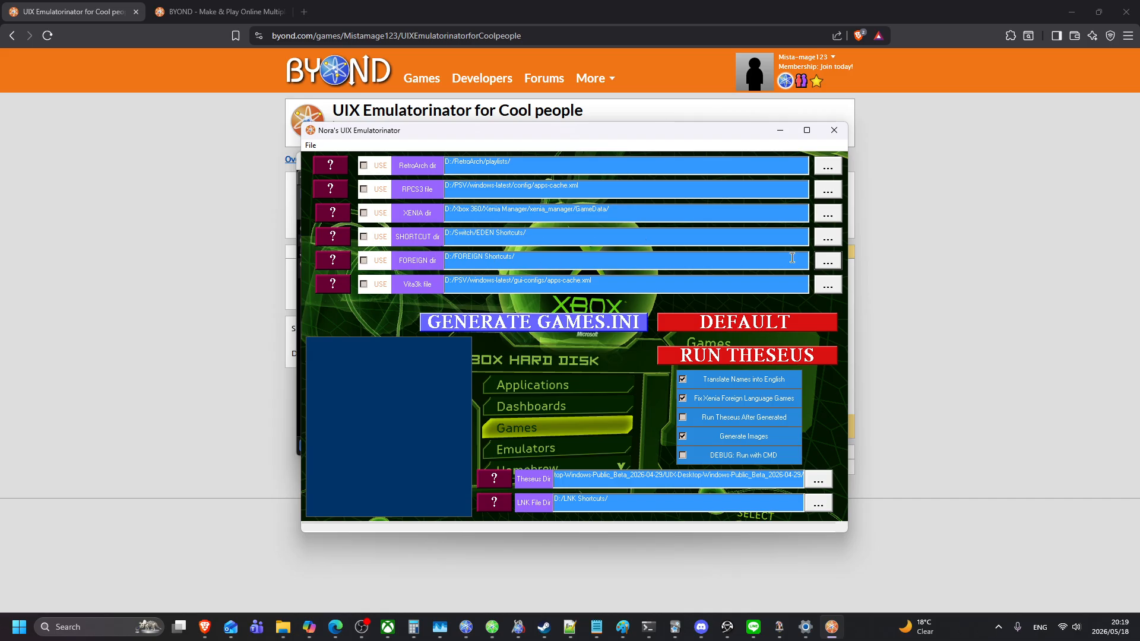
Step: Choose D:/Switch/EDEN Shortcuts/ as the SHORTCUT directory
click(828, 238)
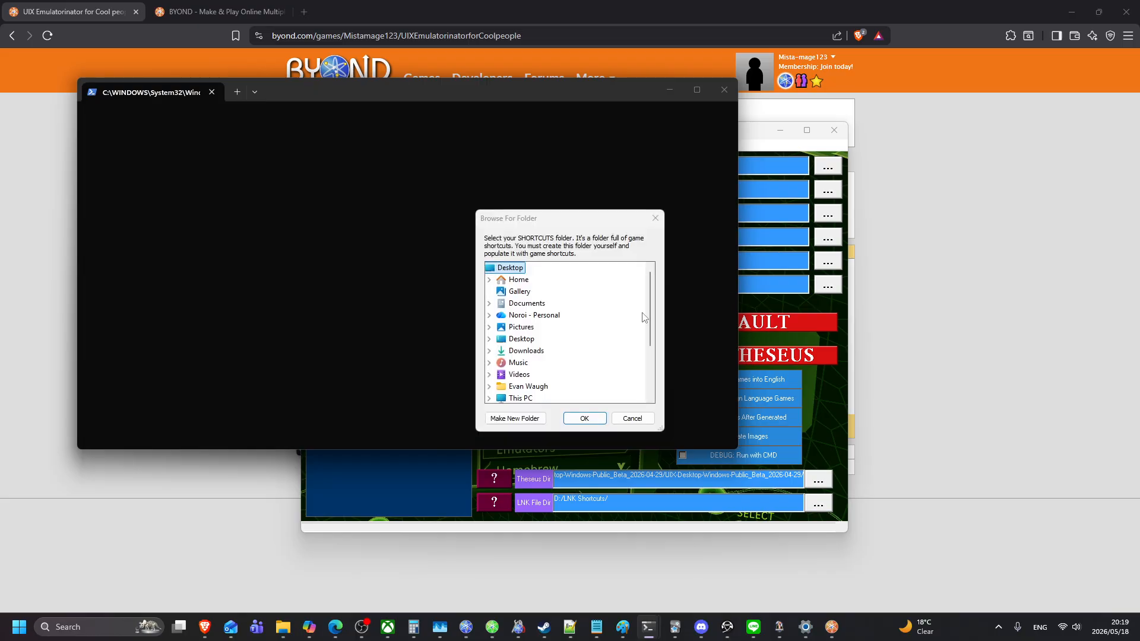
scroll(544, 334, down, 3)
click(489, 339)
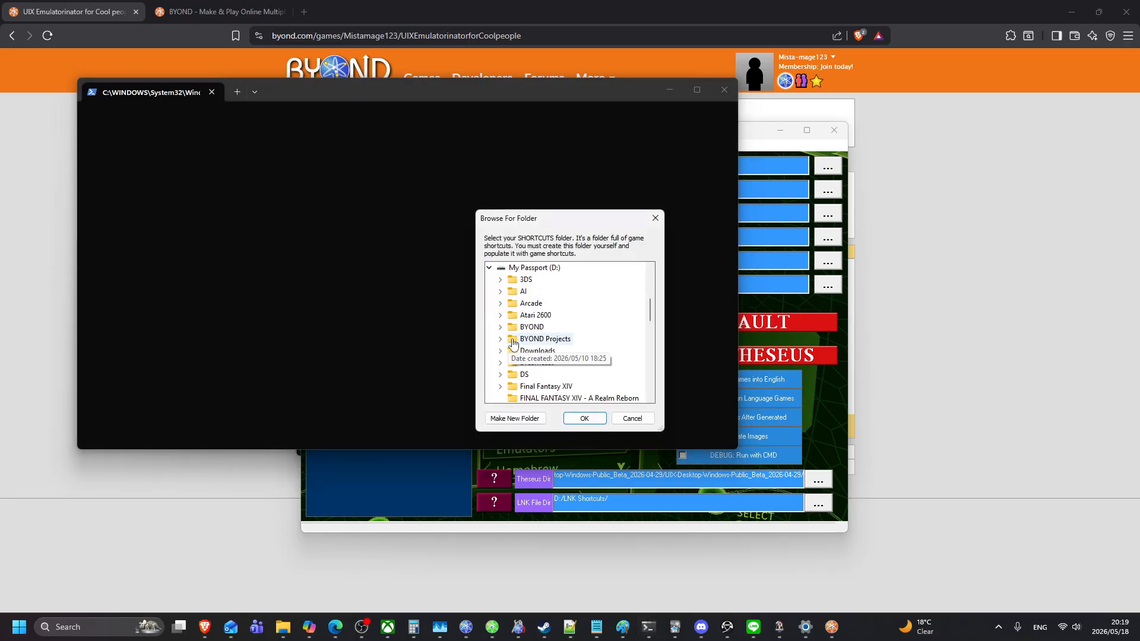
scroll(510, 343, down, 10)
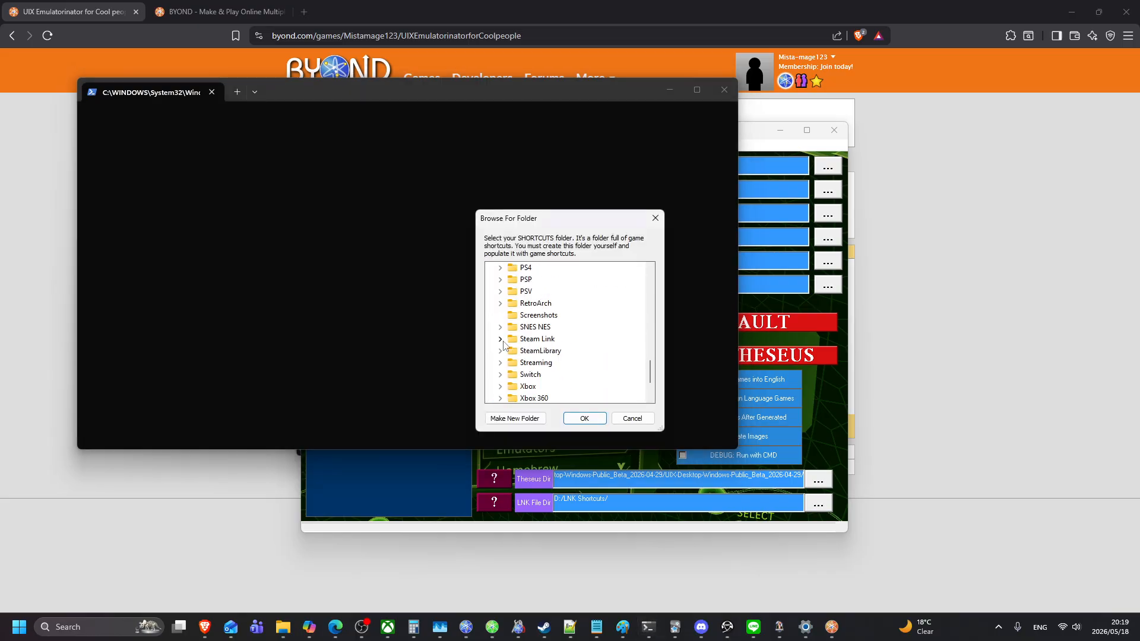
scroll(503, 345, down, 3)
double_click(525, 318)
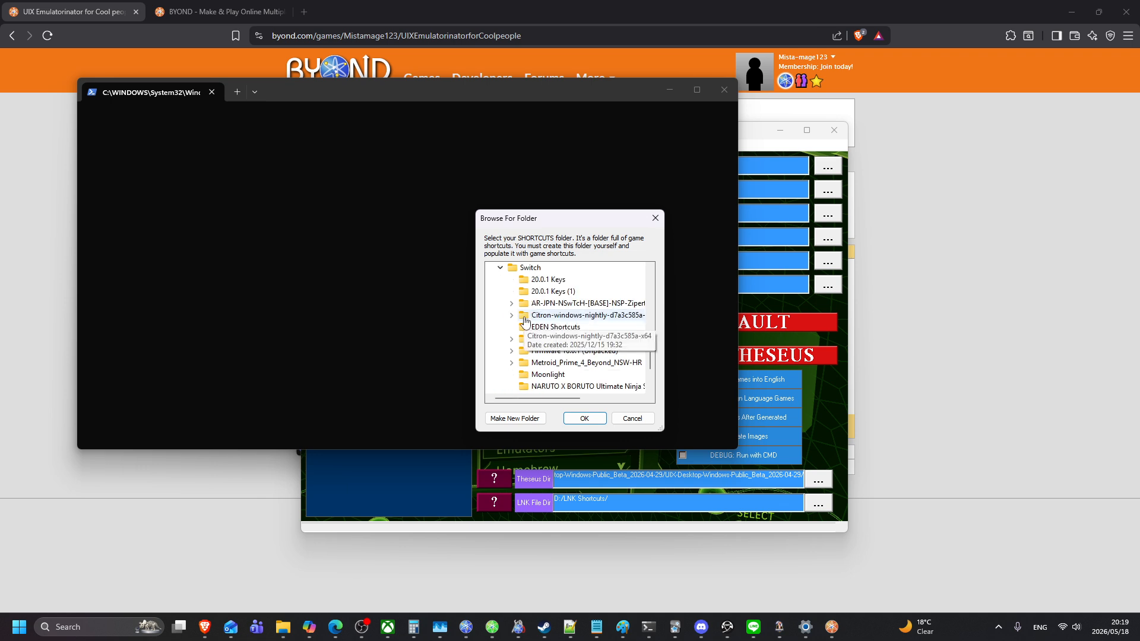
click(552, 327)
click(585, 418)
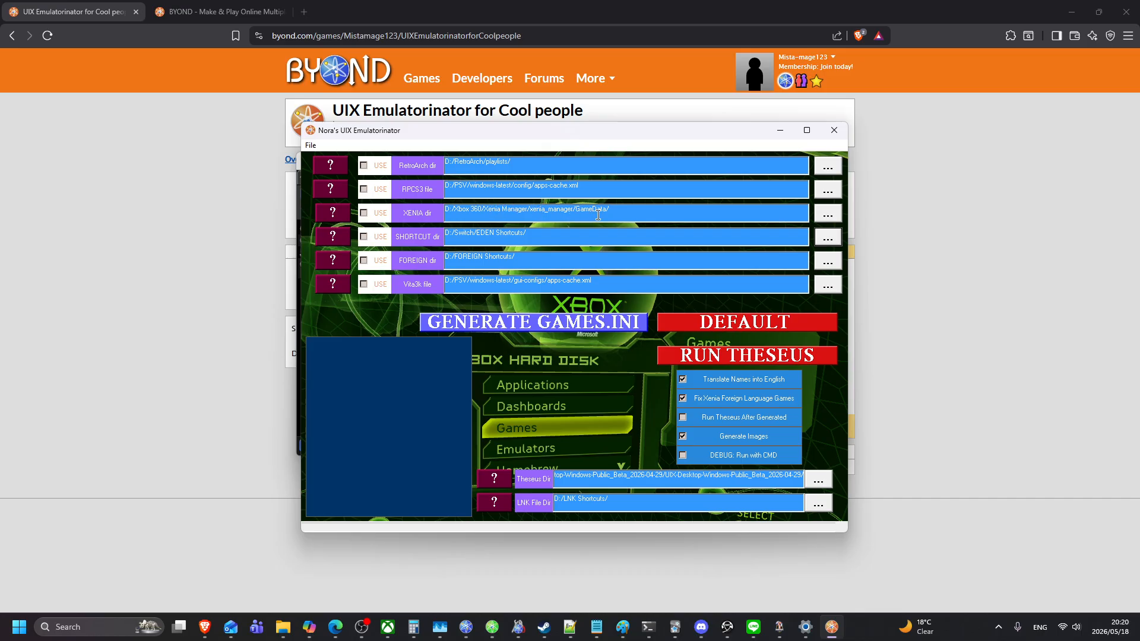
Step: Browse to D:/Xbox 360/Xenia Manager/xenia_manager/GameData and confirm it as the XENIA directory
click(826, 217)
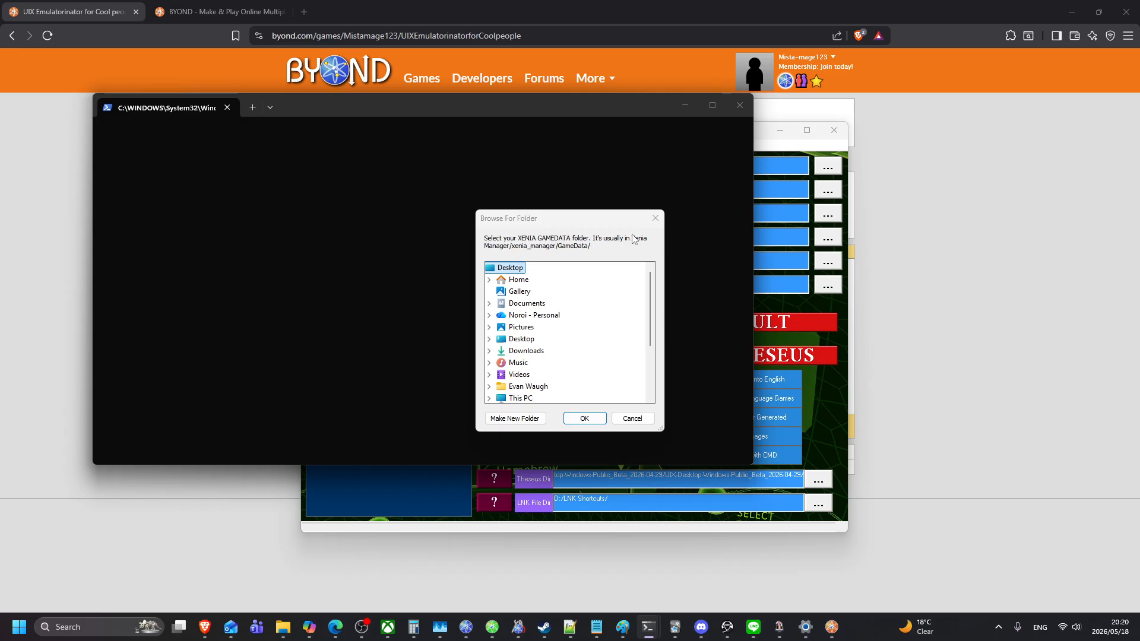
scroll(532, 362, down, 2)
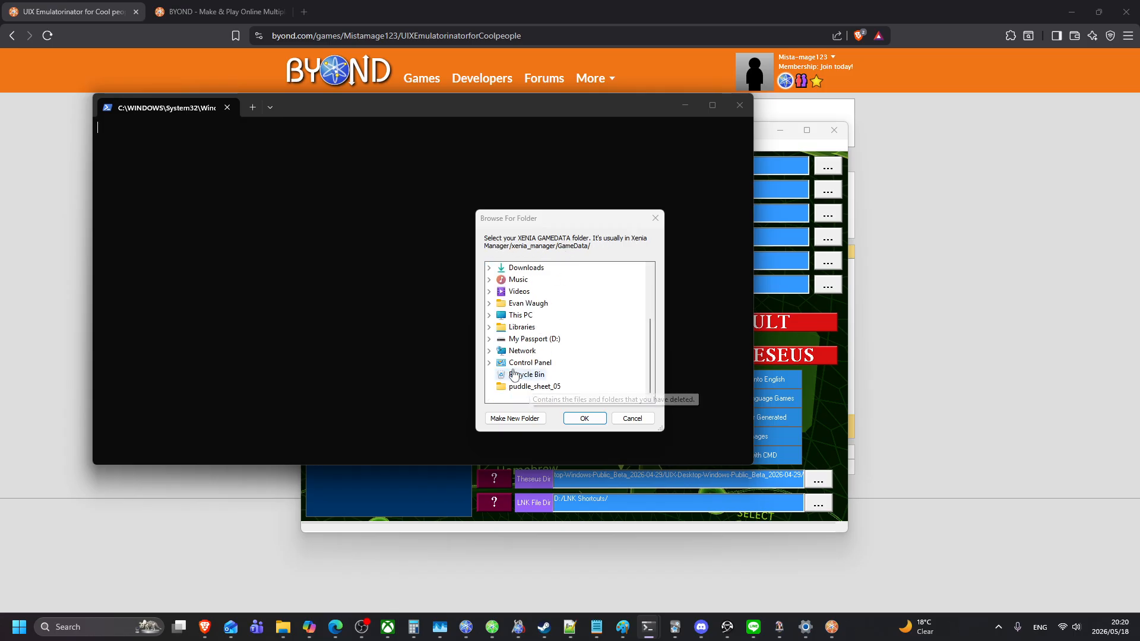
click(487, 344)
scroll(499, 356, down, 15)
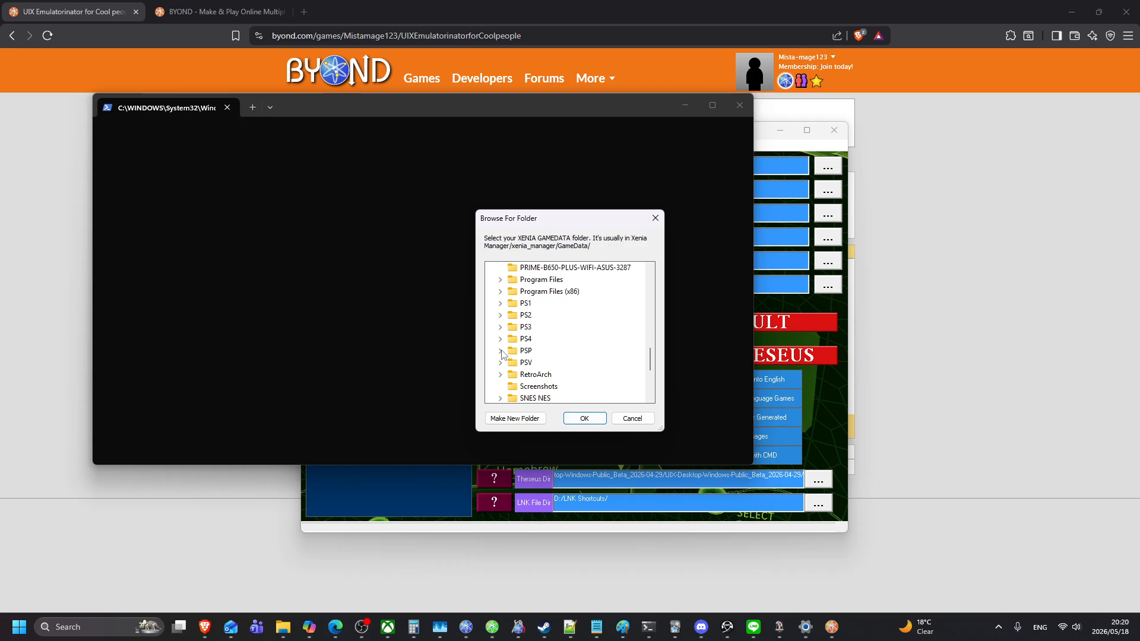
scroll(505, 372, up, 5)
scroll(506, 369, down, 5)
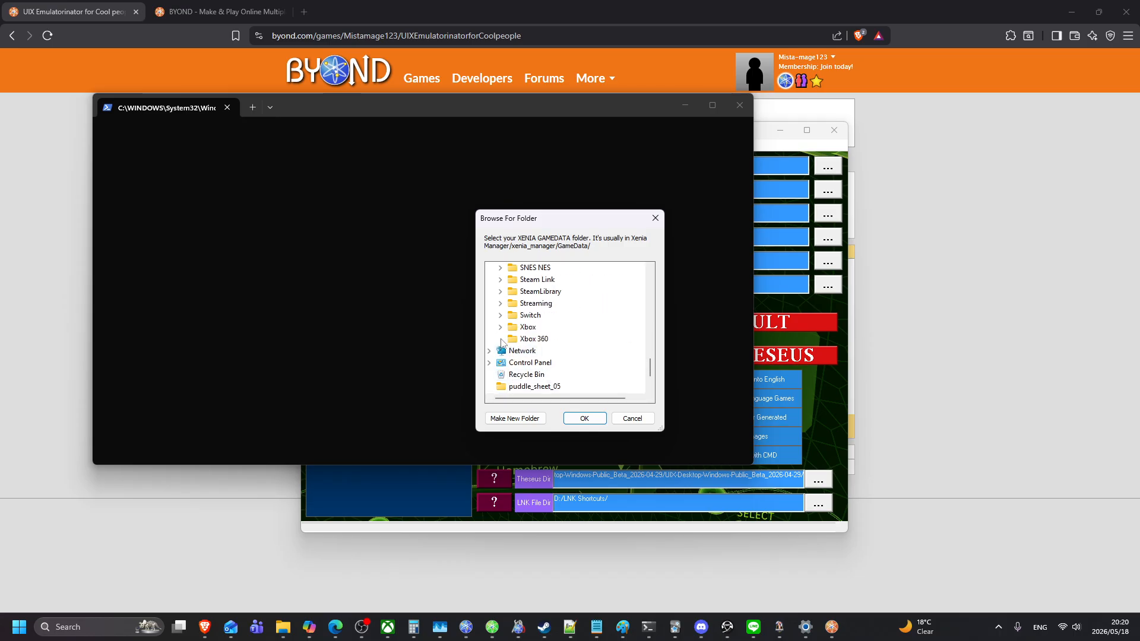
click(501, 344)
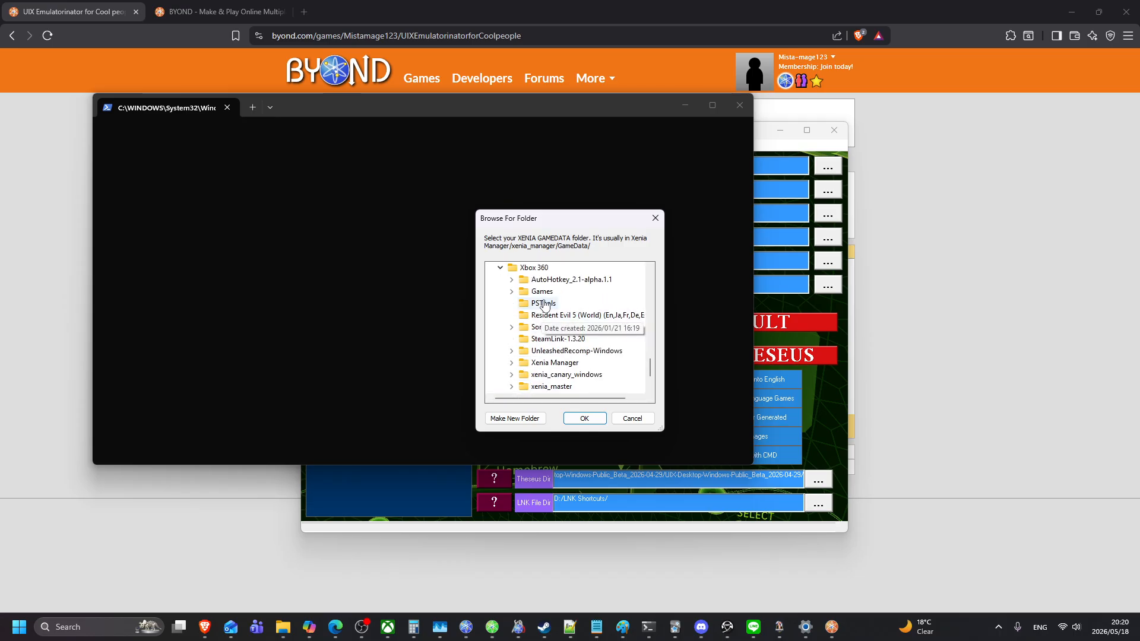
scroll(523, 335, down, 1)
click(511, 328)
click(523, 339)
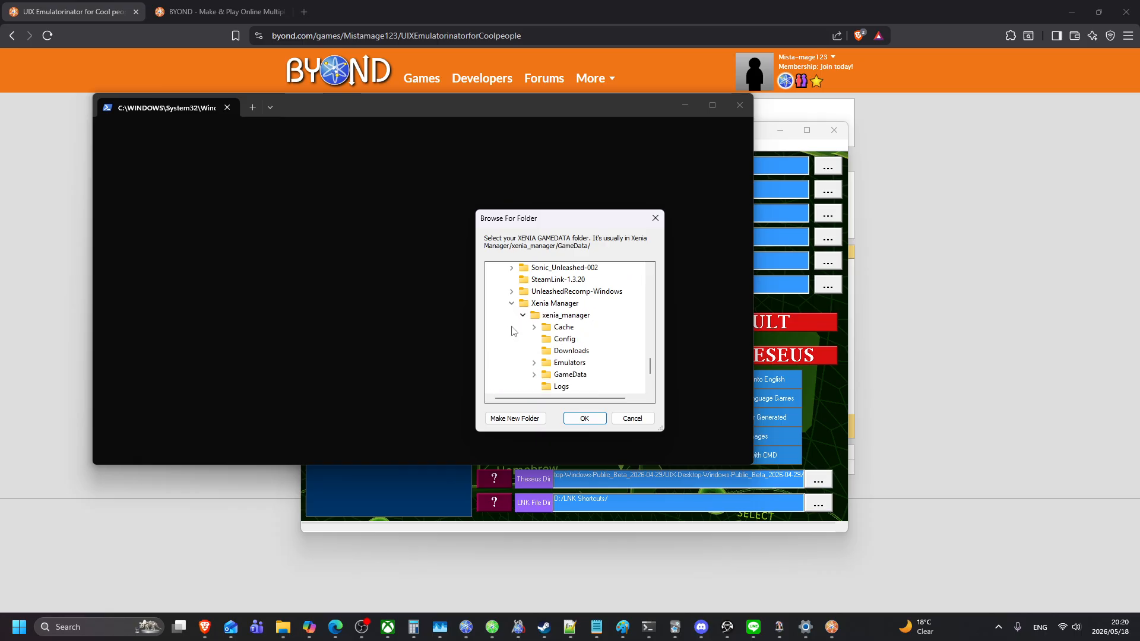
scroll(538, 335, down, 1)
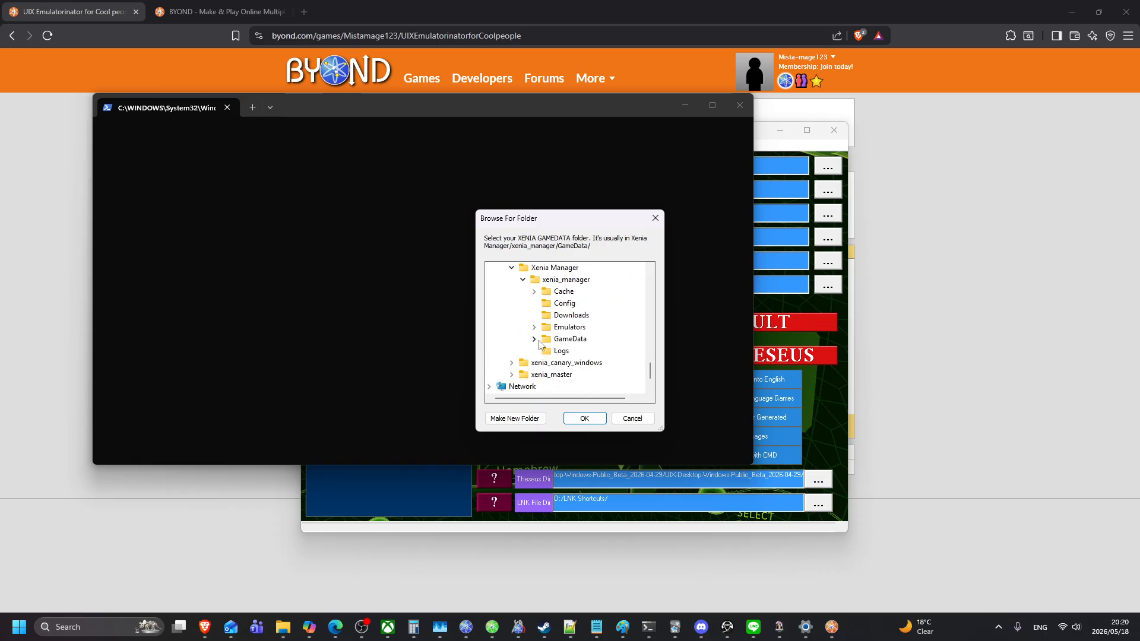
scroll(540, 341, up, 1)
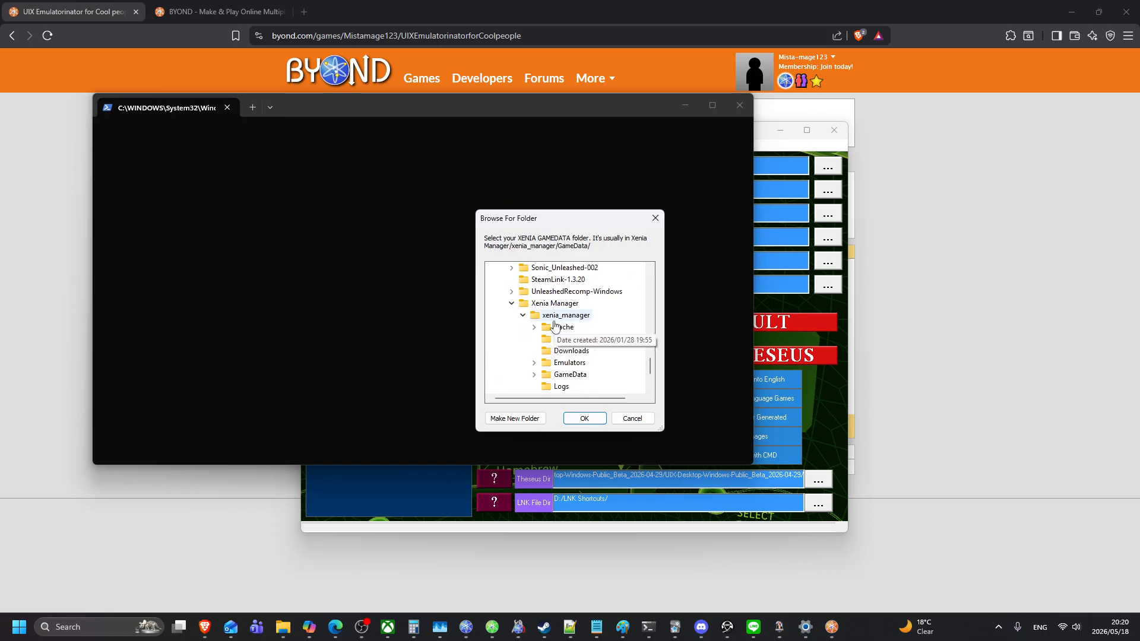
double_click(567, 375)
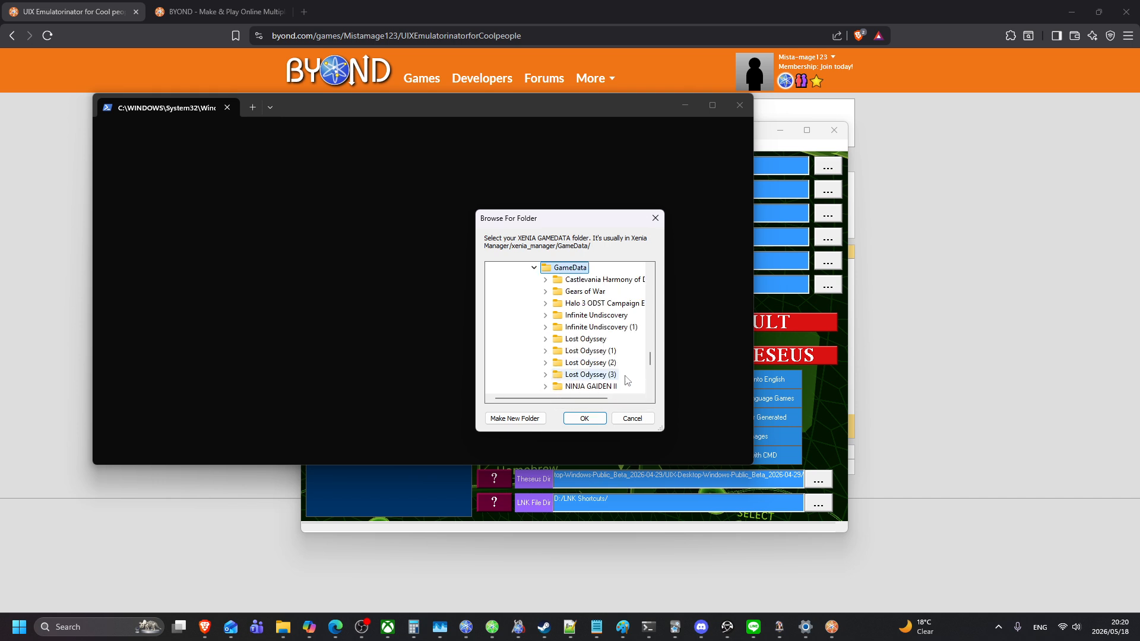
click(589, 417)
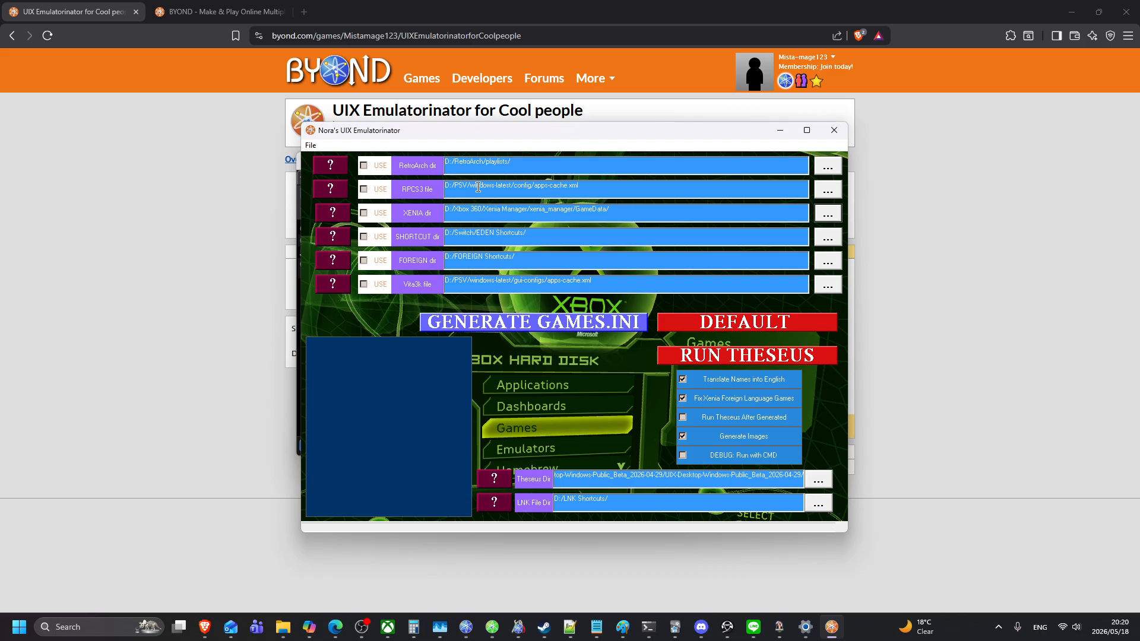
Step: Point the RPCS3 file at the config folder of D:/PS3/rpcs3-v0.0.37-18022-9c93ec0b_win64_msvc
click(828, 190)
scroll(565, 323, down, 3)
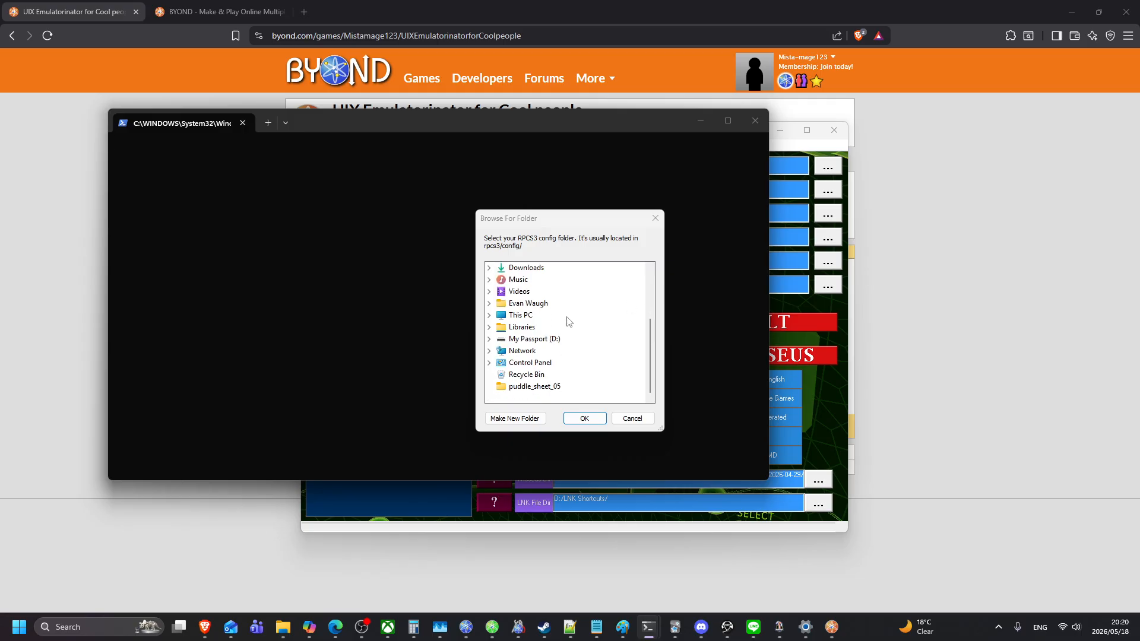
click(490, 342)
scroll(499, 348, down, 8)
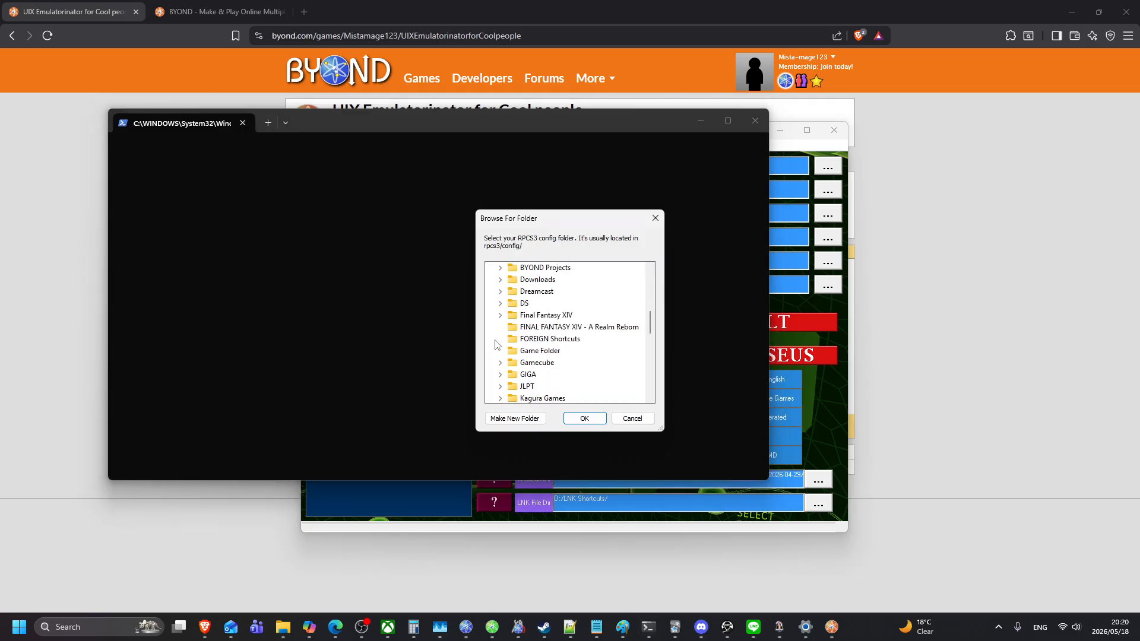
click(502, 362)
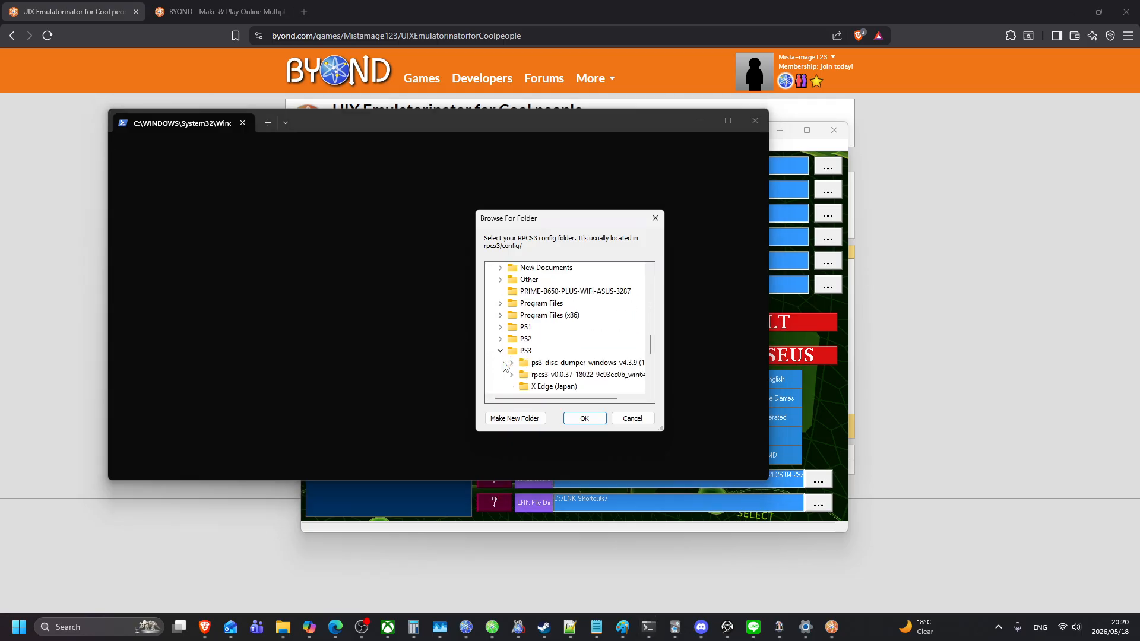
scroll(511, 353, down, 2)
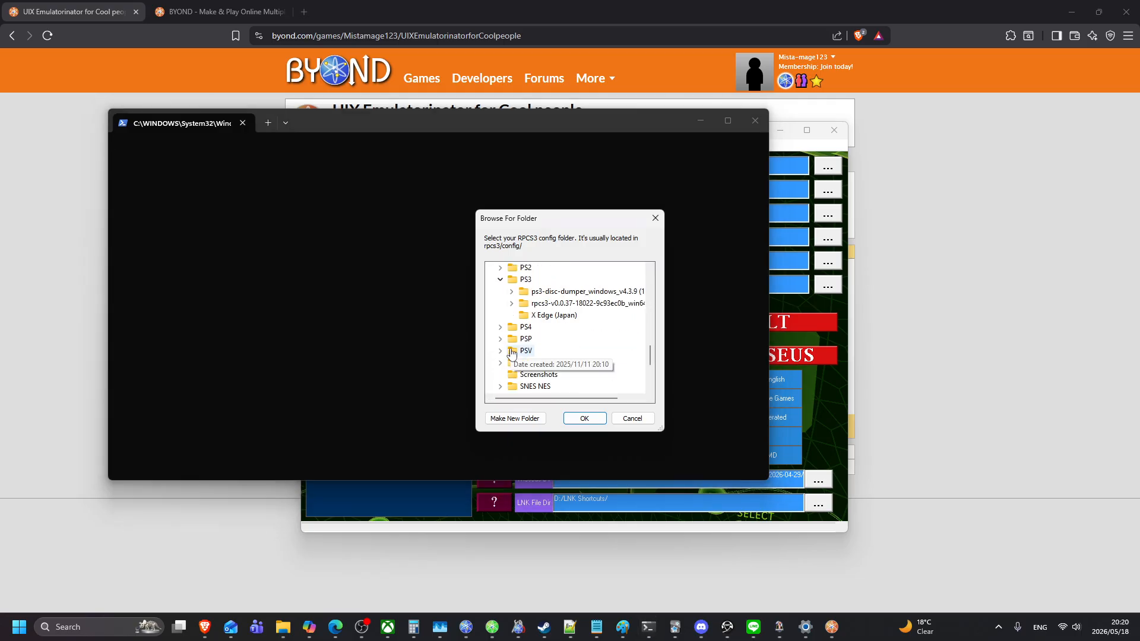
double_click(546, 303)
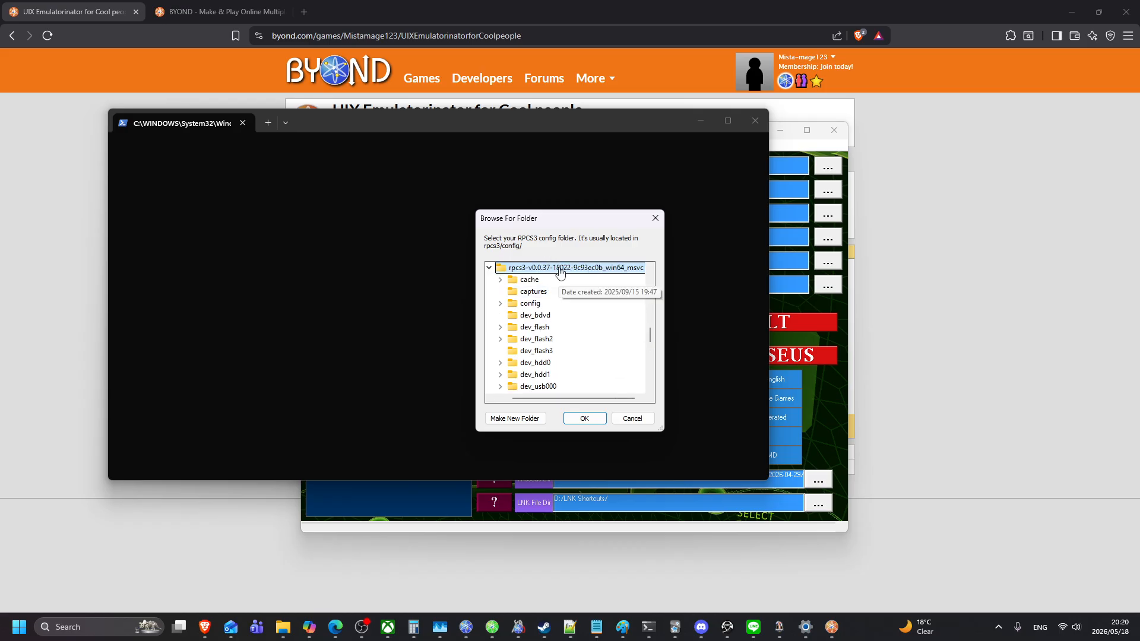
click(533, 304)
double_click(530, 303)
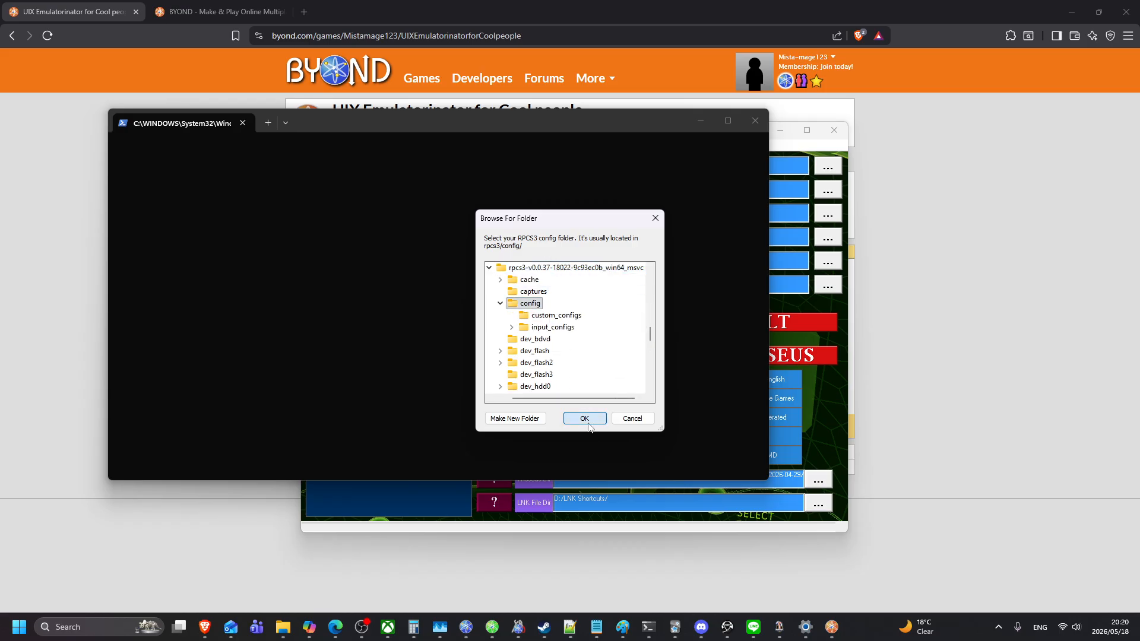
click(588, 420)
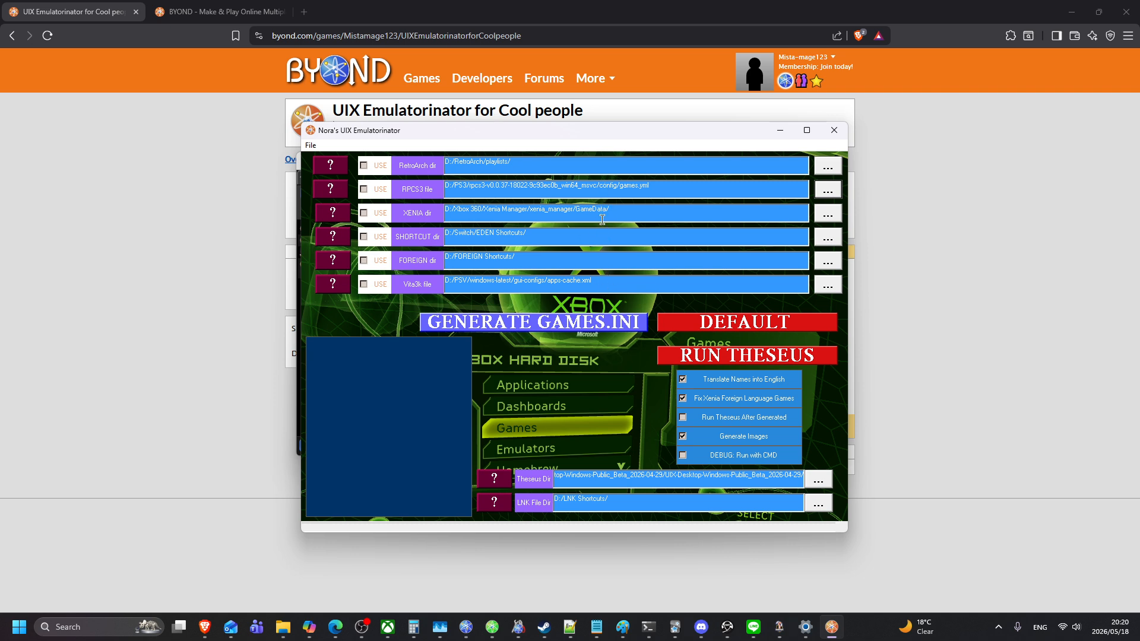
Step: Choose the playlists folder under D:/RetroArch as the RetroArch directory
click(820, 168)
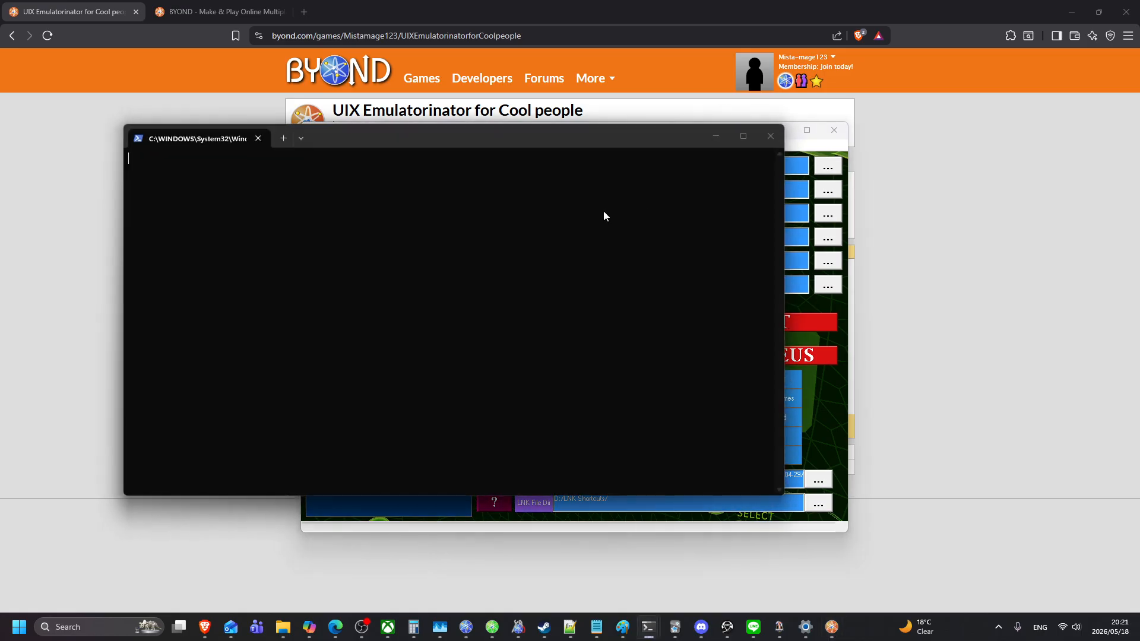
click(488, 350)
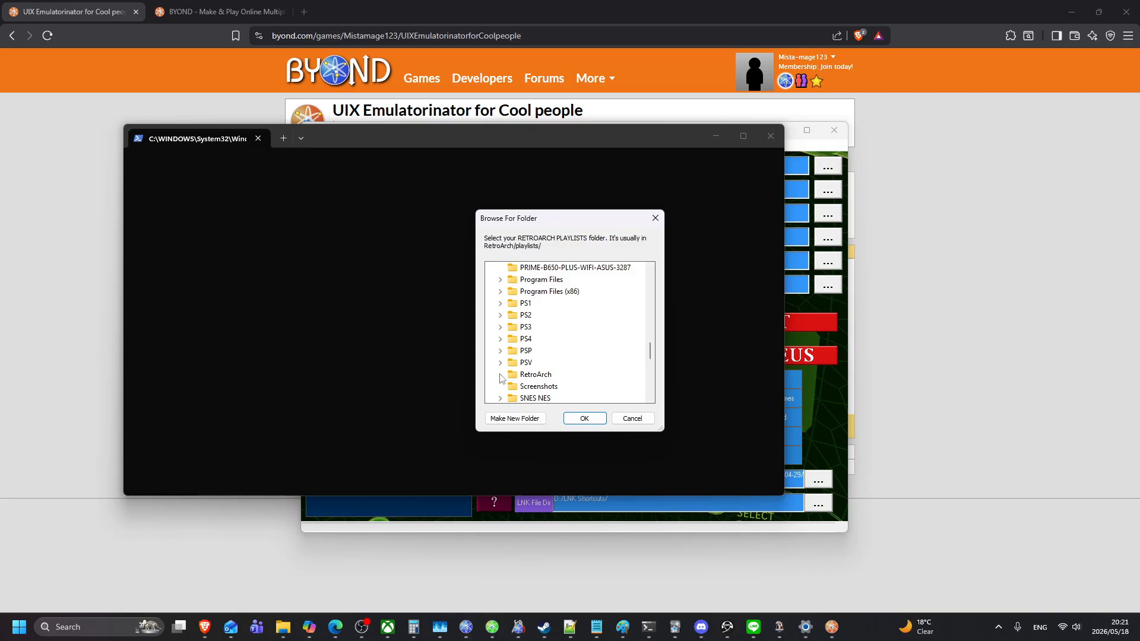
click(500, 374)
scroll(539, 349, down, 1)
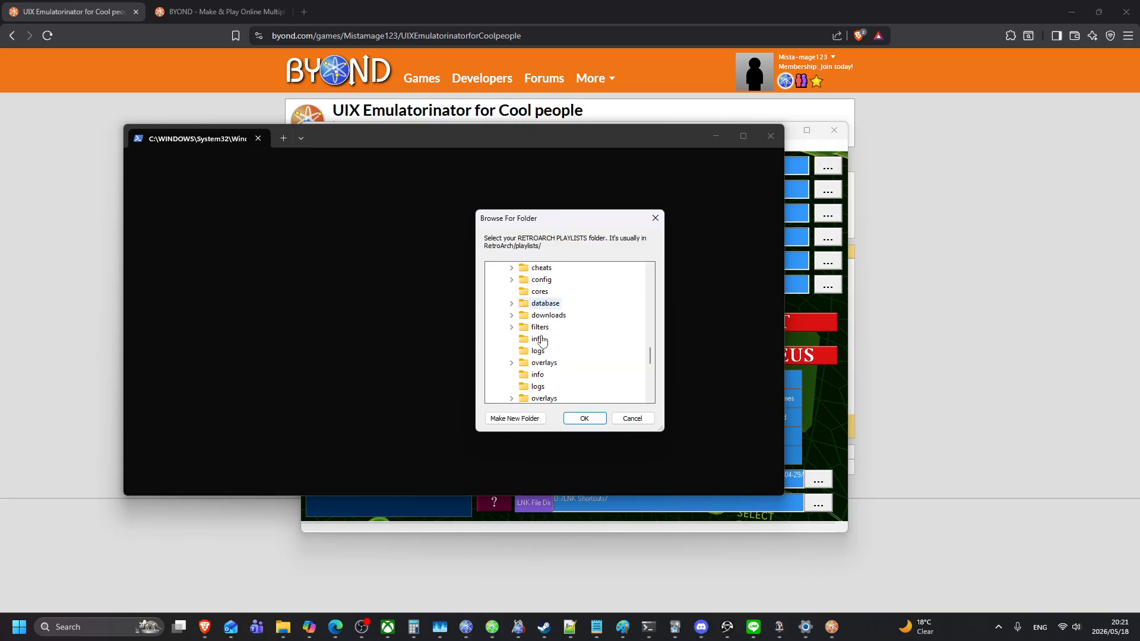
click(546, 386)
click(573, 419)
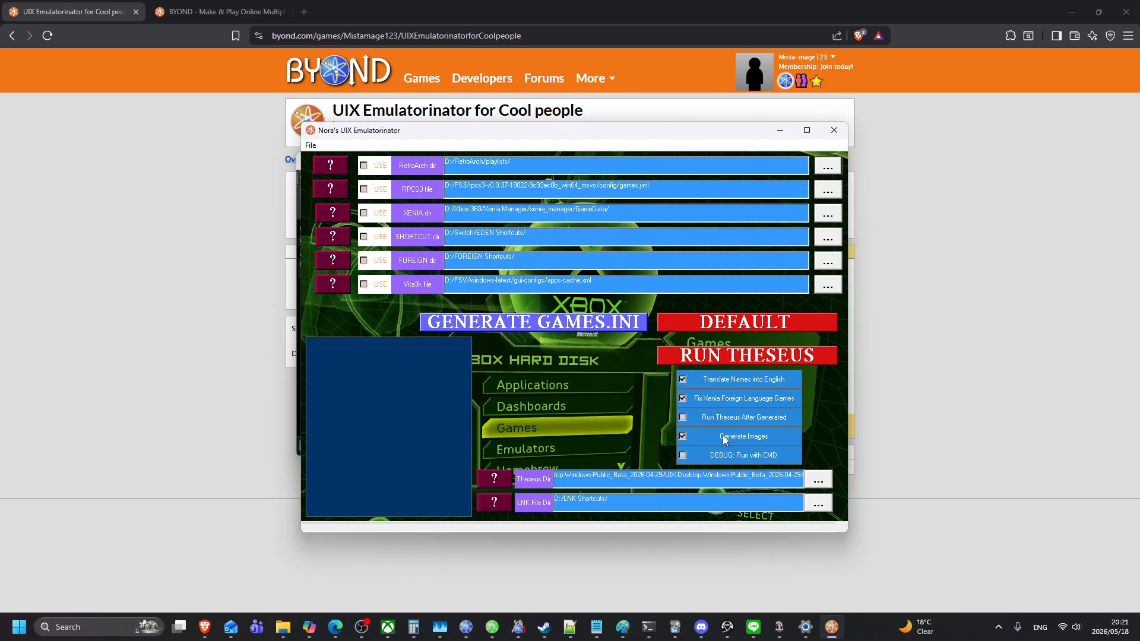
Step: Tick Run Theseus After Generated and the Vita3k, FOREIGN, SHORTCUT, XENIA, RPCS3 and RetroArch sources
click(691, 417)
click(381, 286)
click(386, 262)
click(387, 238)
click(387, 214)
click(383, 189)
click(383, 166)
Step: Keep Run Theseus After Generated on and generate games.ini
click(712, 418)
click(721, 417)
click(547, 322)
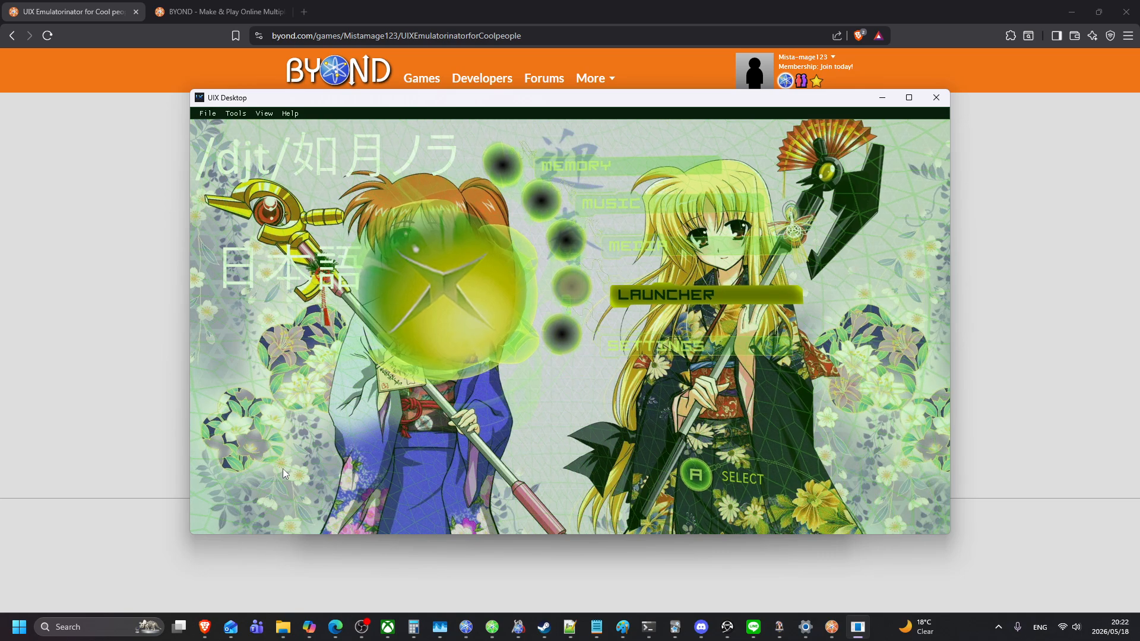
Step: Browse the 111-title games list past Bullet Girls to Crisis Core, then bring up UIX Title Maker
key(Return)
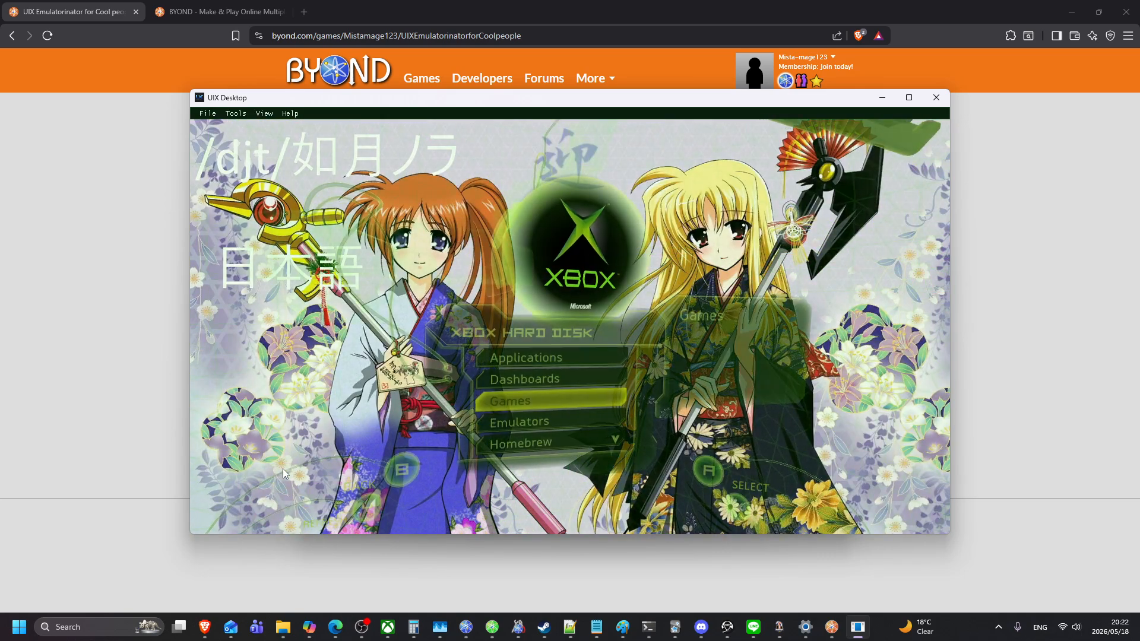
key(Down)
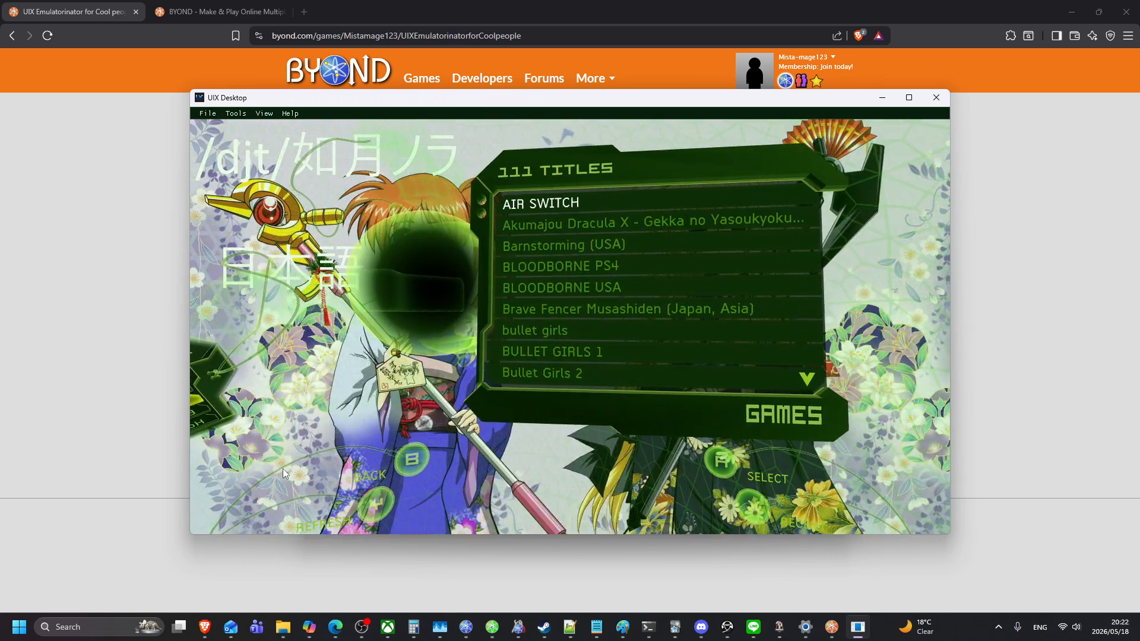
key(Down)
key(Down)
key(Down)
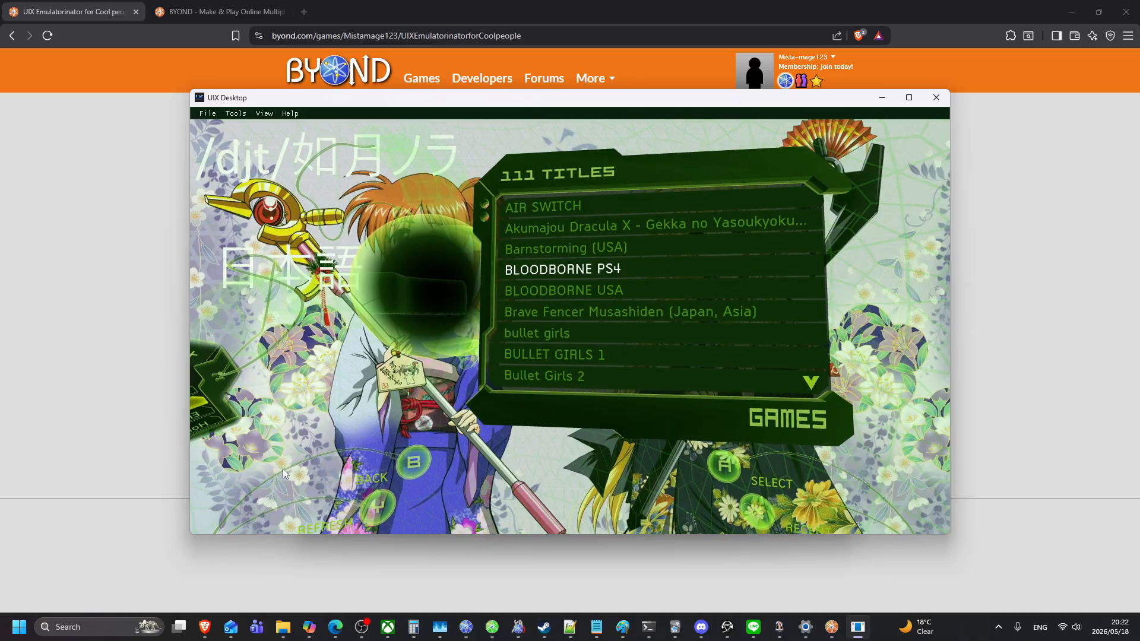
key(Down)
key(Down)
key(Down)
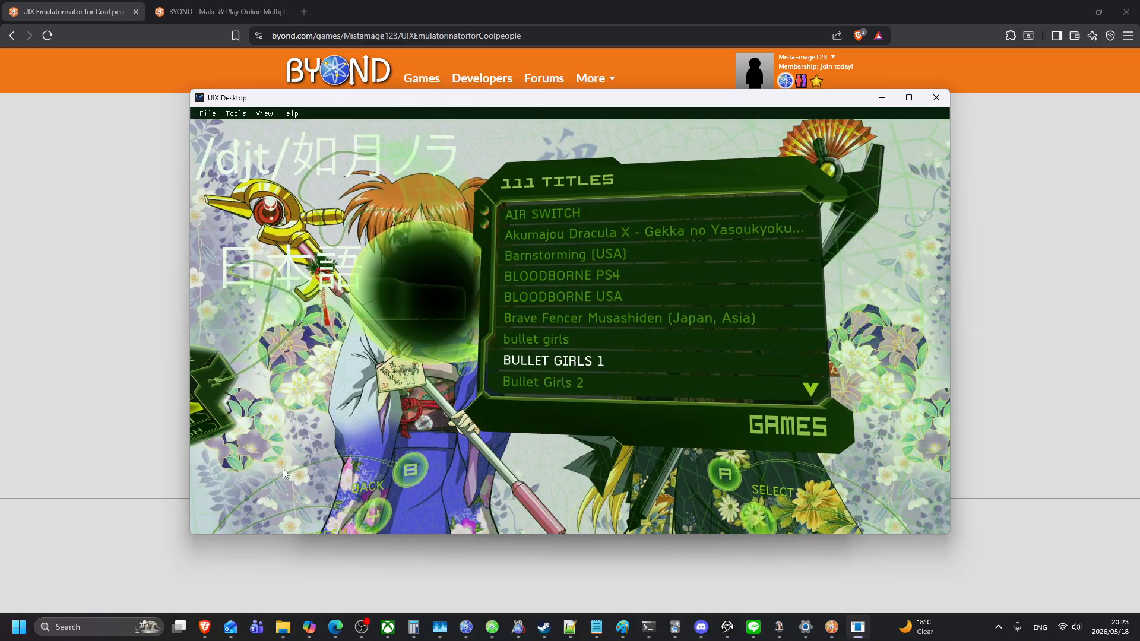
key(Down)
key(Down)
key(Down)
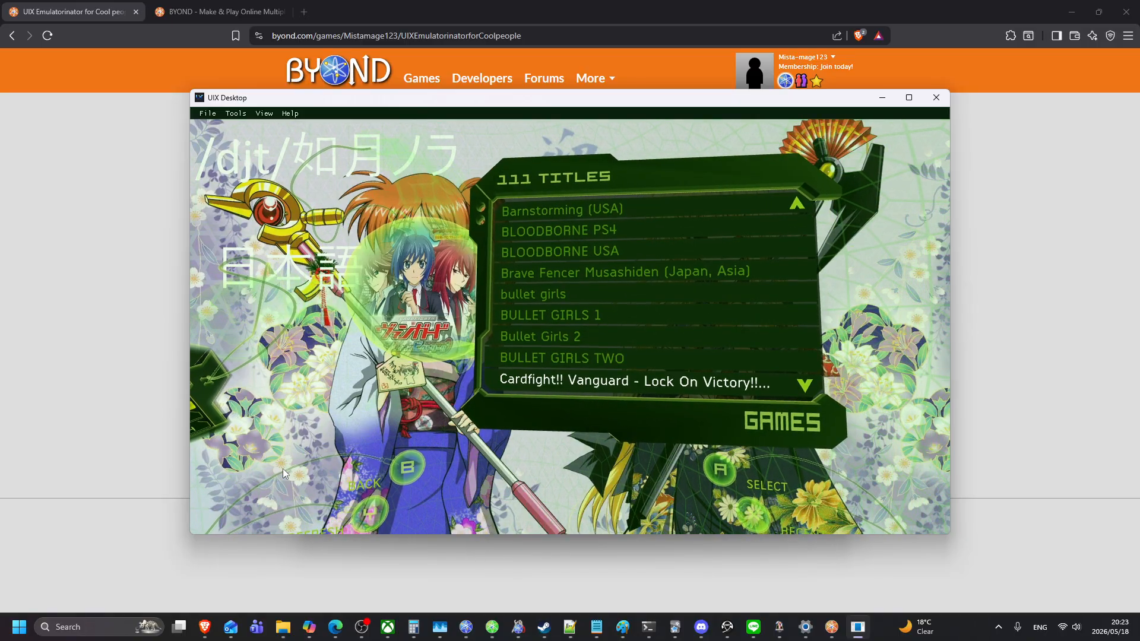
key(Down)
key(Down)
key(Down)
key(Down)
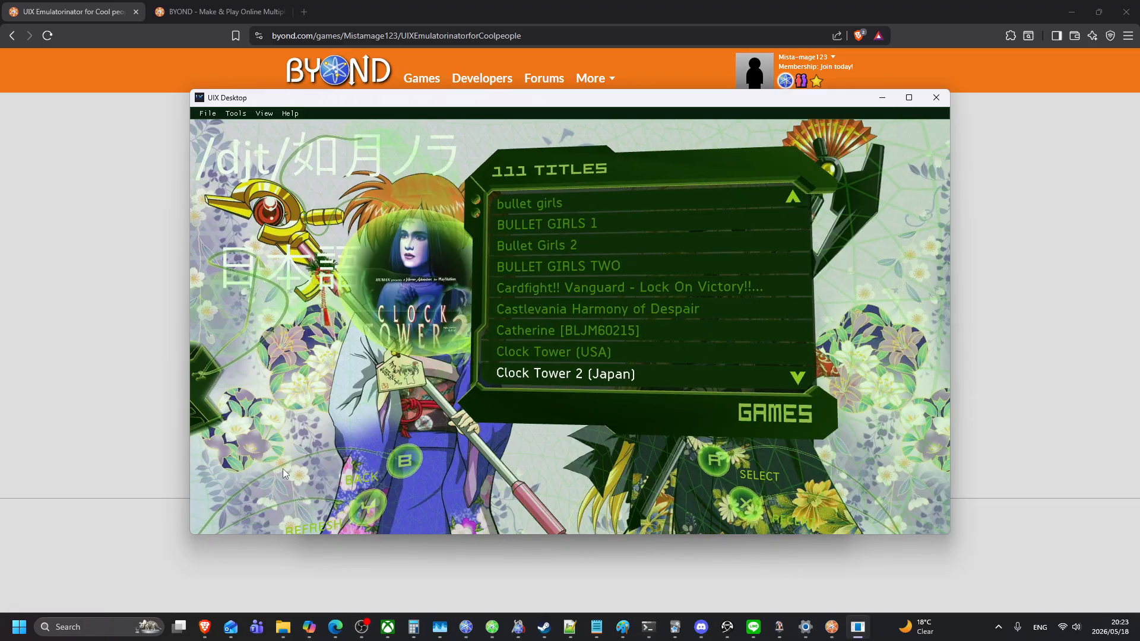
key(Up)
key(Up)
key(Down)
key(Down)
key(Down)
key(Down)
key(Down)
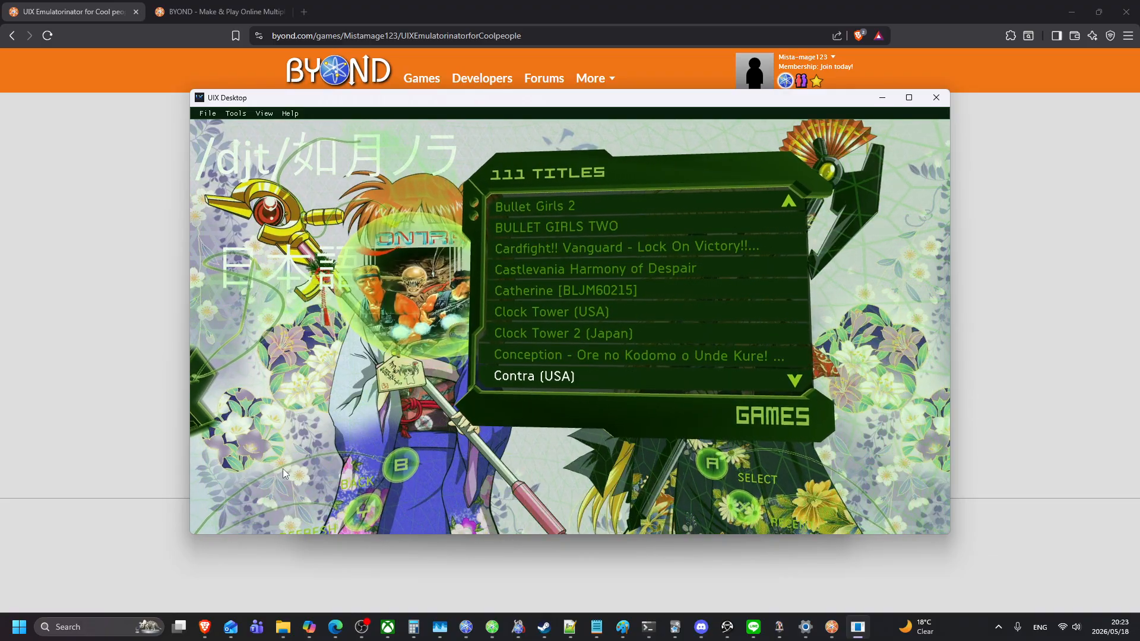
key(Down)
key(Down)
key(Down)
key(Down)
key(Down)
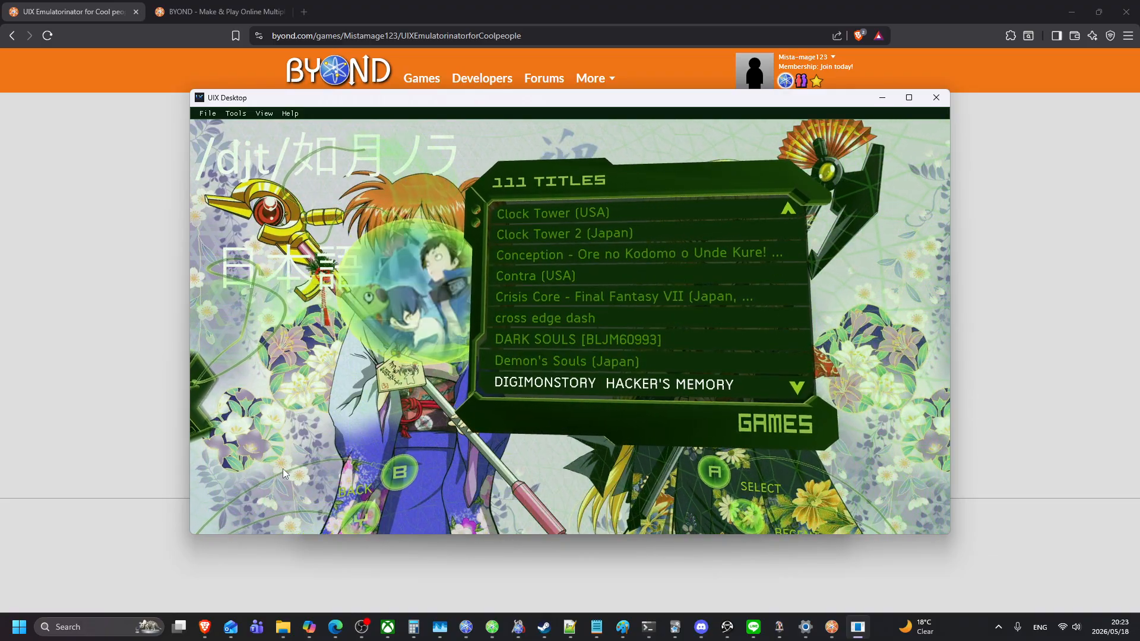
key(Down)
key(Down)
key(Down)
key(Down)
key(Down)
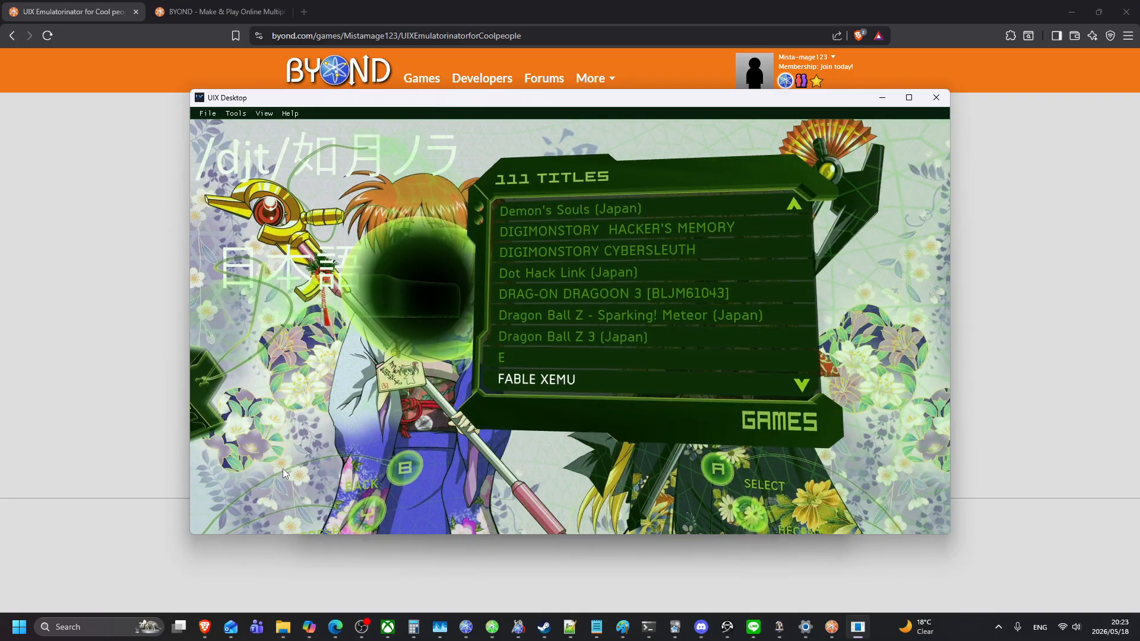
key(Up)
key(Up)
key(Up)
key(Up)
key(Up)
key(Up)
key(Up)
key(Up)
key(Up)
key(Up)
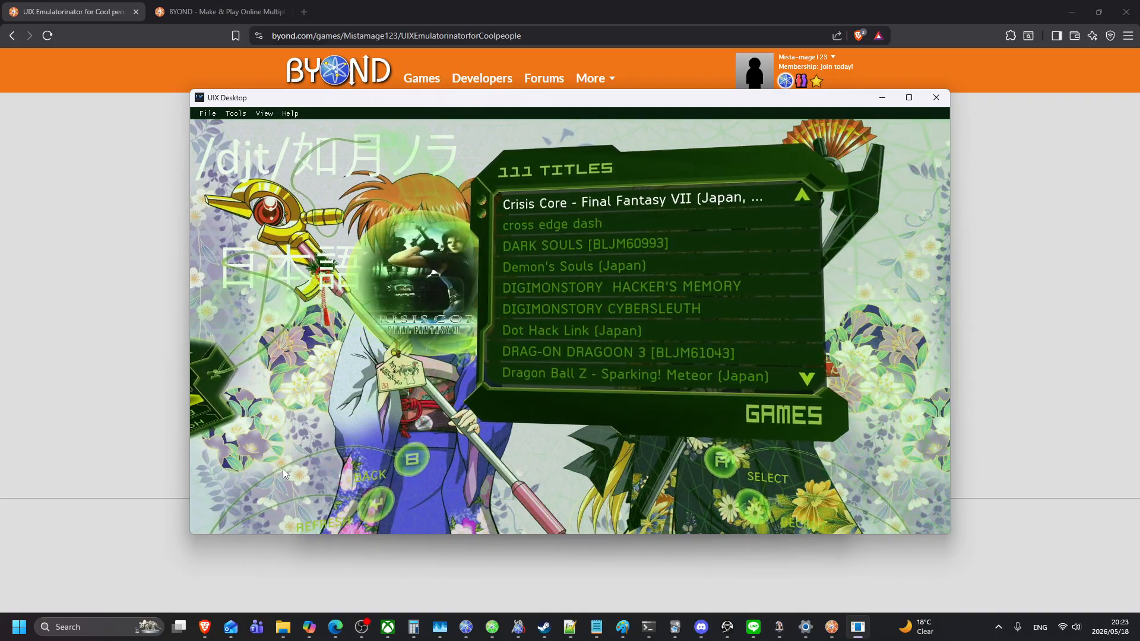
key(F3)
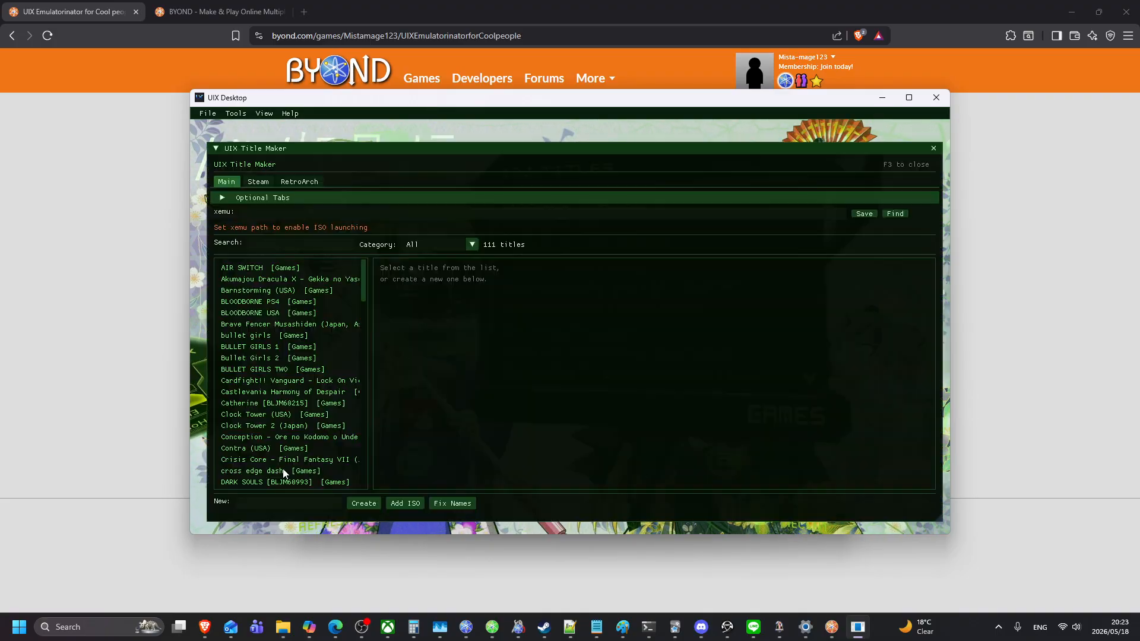
Step: Import the 37-game Steam library from the Steam tab, growing the list to 148 titles
click(258, 181)
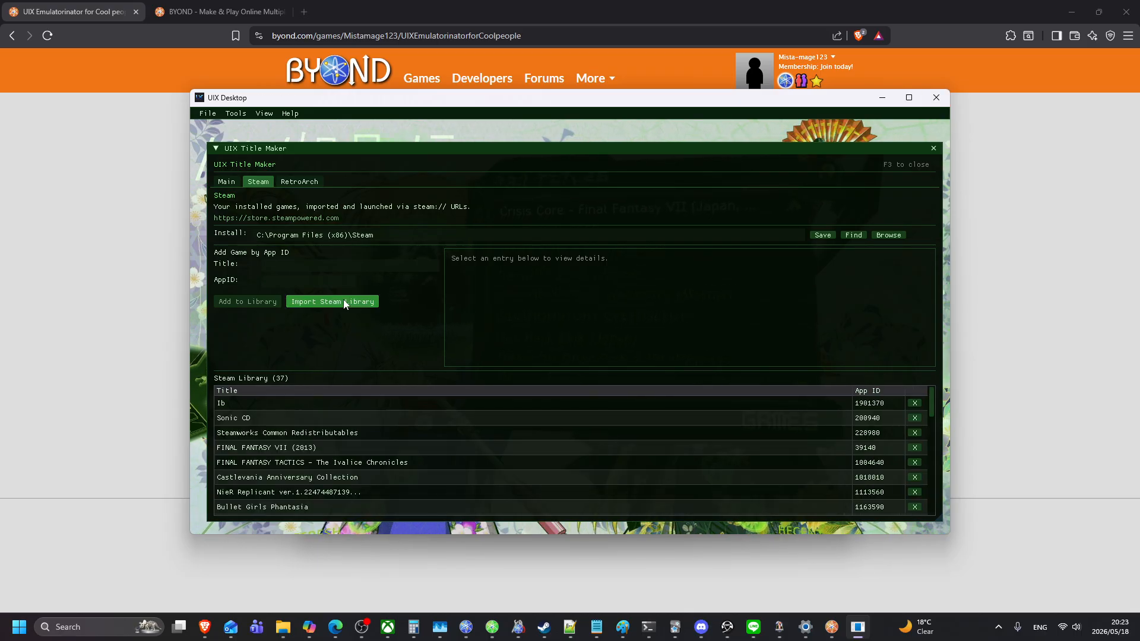
key(F3)
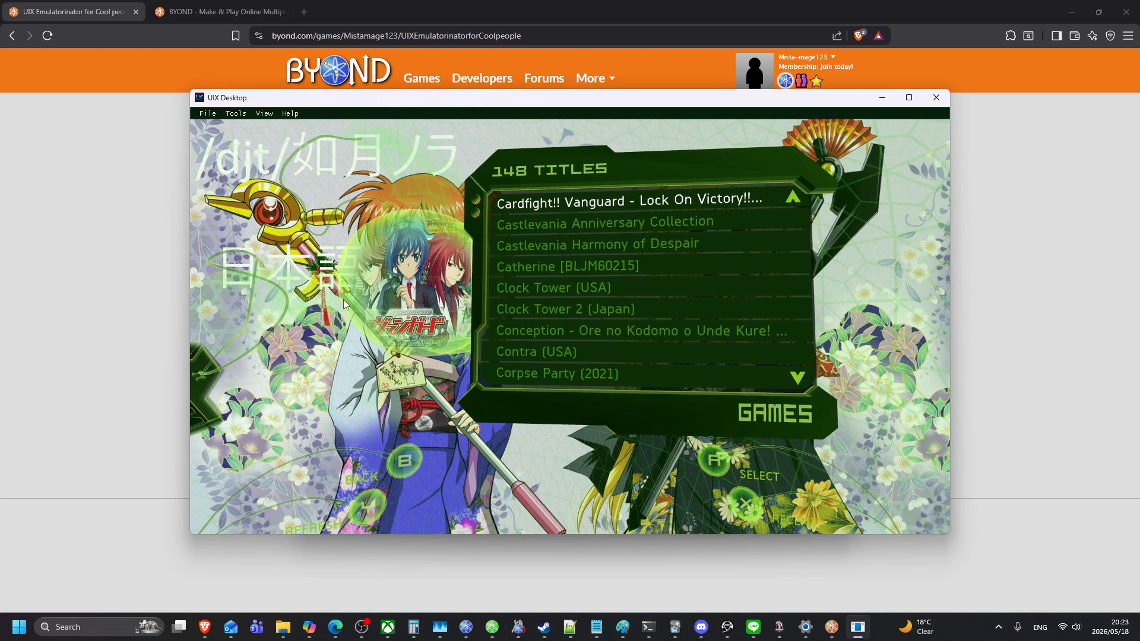
Step: Scroll the 148-title list to The Legend of Heroes: Trails of Cold Steel and launch it in RPCS3
key(Down)
key(Down)
key(Down)
key(Down)
key(Down)
key(Down)
key(Down)
key(Down)
key(Down)
key(Down)
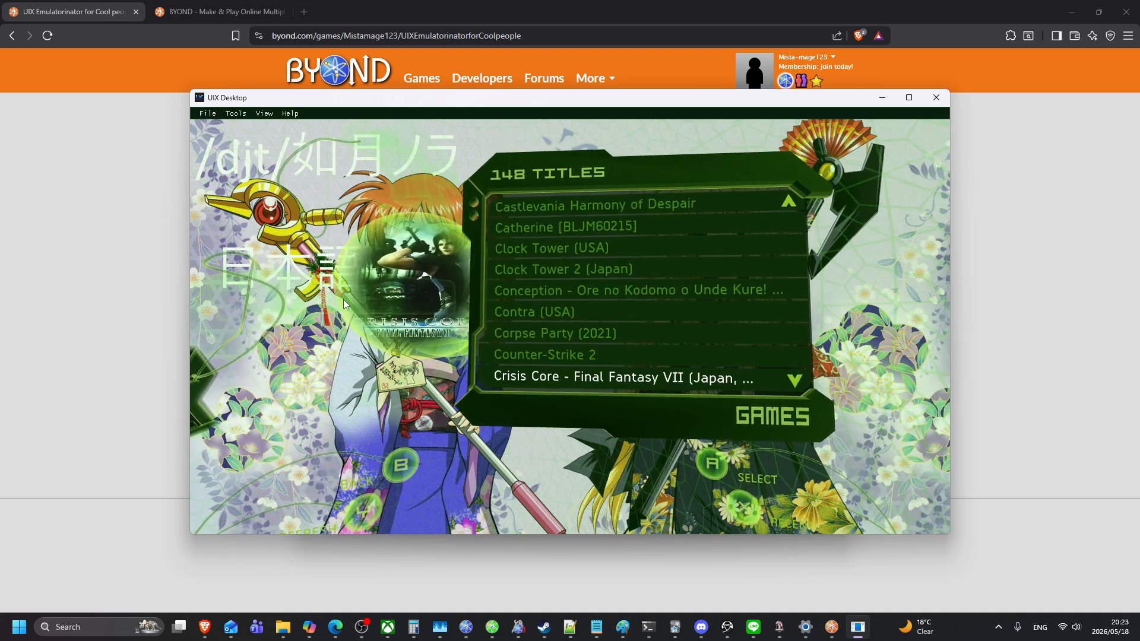
key(Down)
key(Down)
key(Down)
key(Down)
key(Down)
key(Down)
key(Down)
key(Down)
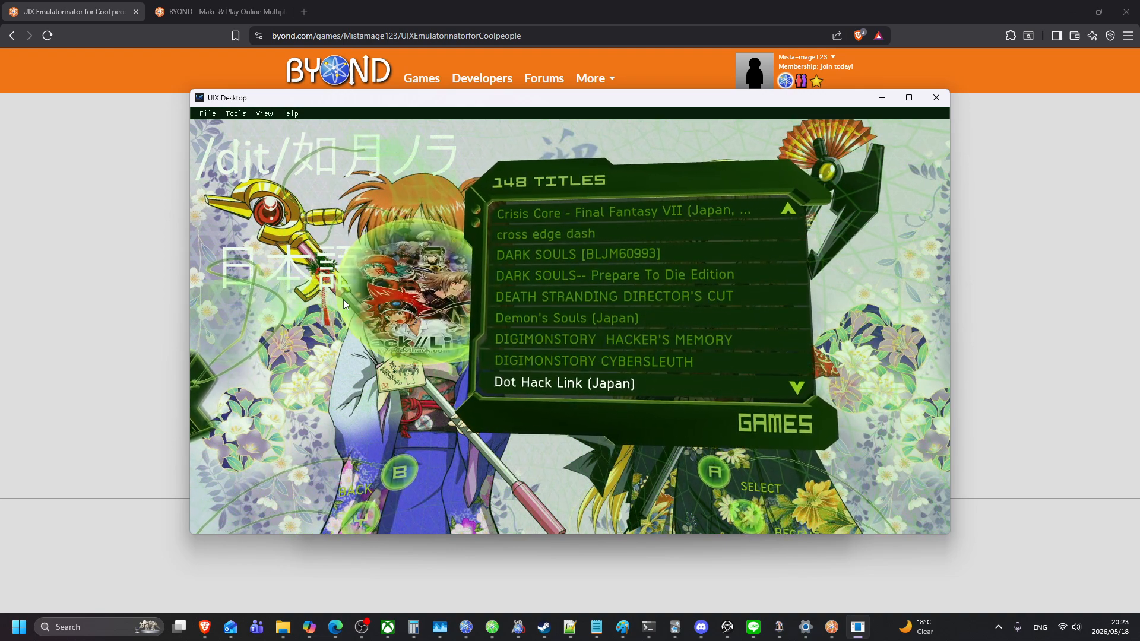
key(Up)
key(Down)
key(Down)
key(Down)
key(Down)
key(Down)
key(Down)
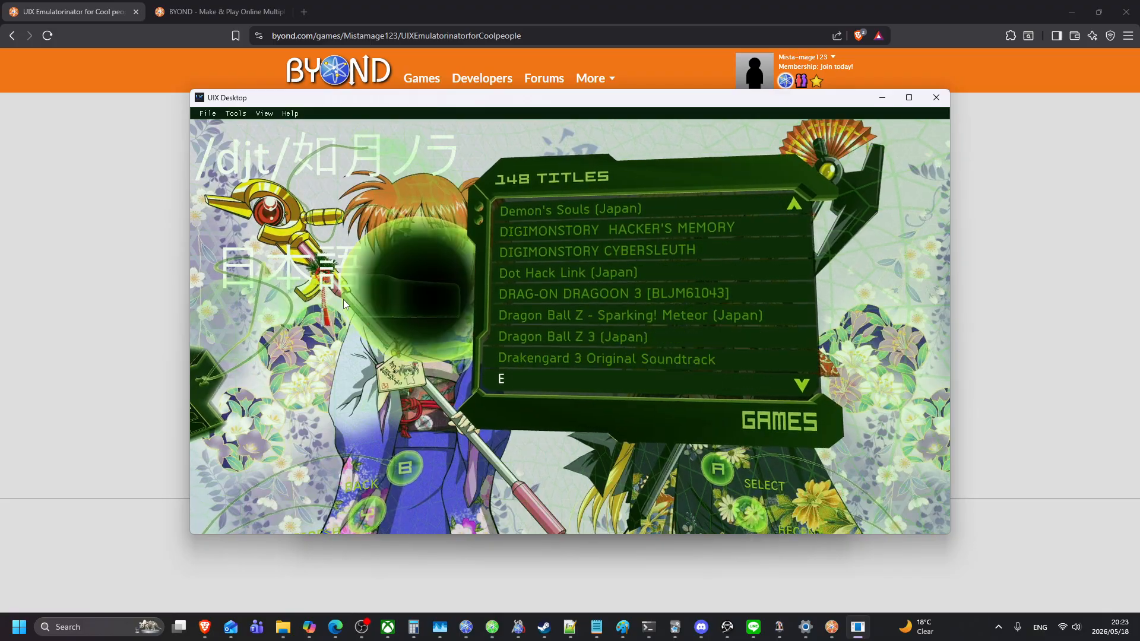
key(Down)
key(Down)
key(Down)
key(Down)
key(Down)
key(Down)
key(Down)
key(Down)
key(Down)
key(Down)
key(Down)
key(Down)
key(Down)
key(Down)
key(Down)
key(Down)
key(Down)
key(Down)
key(Down)
key(Down)
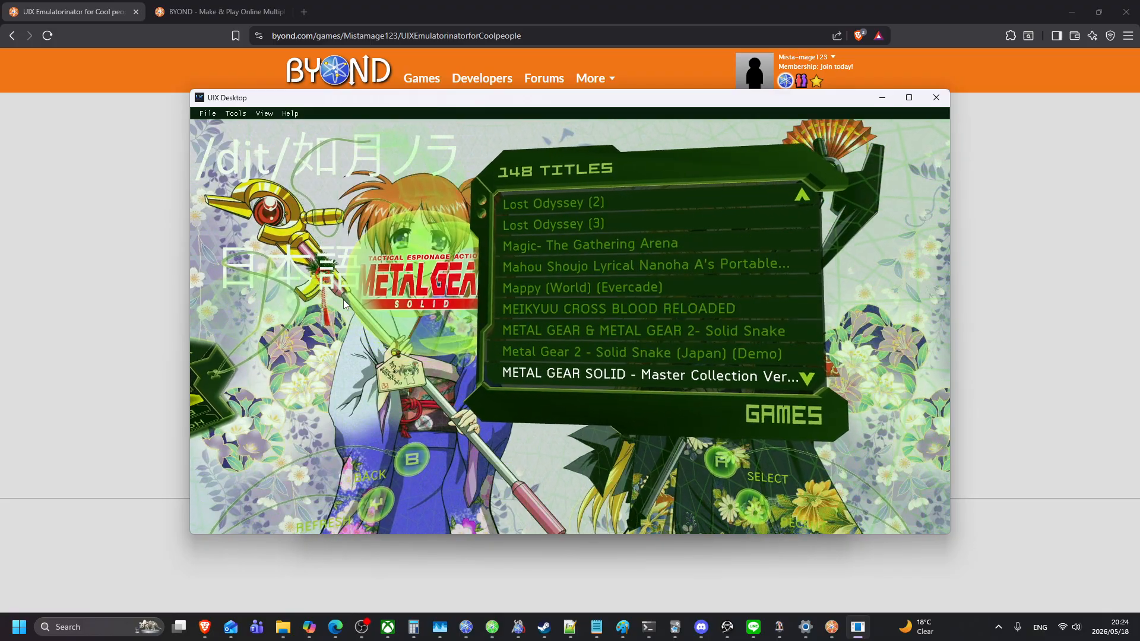
key(Down)
key(Down)
key(Down)
key(Down)
key(Down)
key(Down)
key(Down)
key(Down)
key(Down)
key(Down)
key(Down)
key(Down)
key(Down)
key(Down)
key(Down)
key(Down)
key(Down)
key(Down)
key(Down)
key(Down)
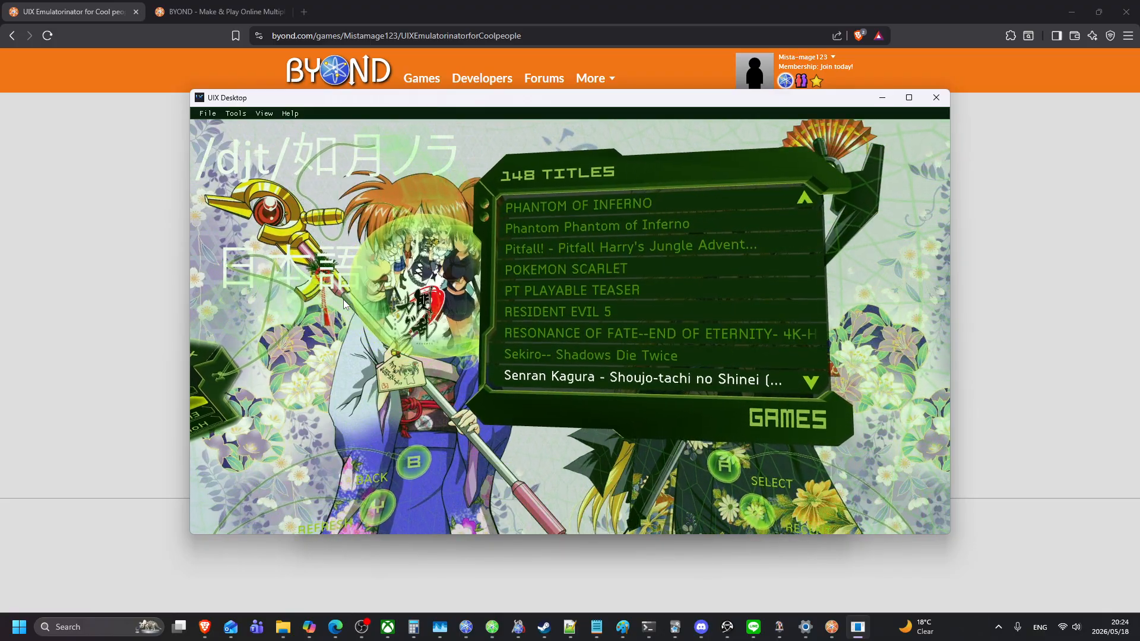
key(Down)
key(Down)
key(Down)
key(Down)
key(Down)
key(Down)
key(Down)
key(Down)
key(Down)
key(Down)
key(Down)
key(Down)
key(Down)
key(Down)
key(Down)
key(Down)
key(Down)
key(Down)
key(Down)
key(Down)
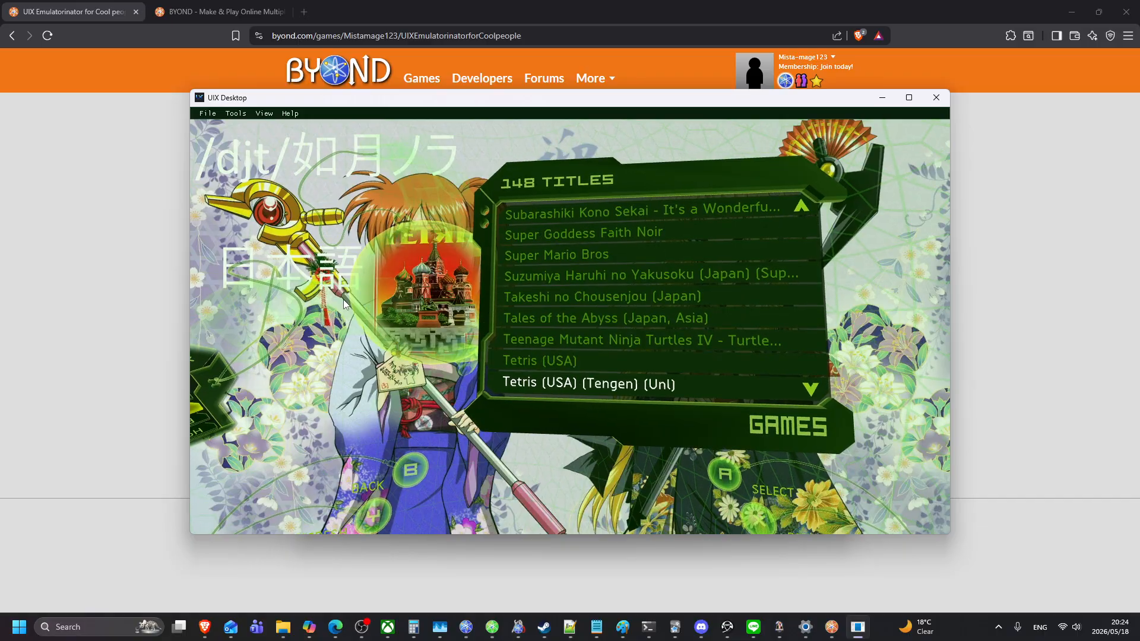
key(Down)
key(Down)
key(Down)
key(Up)
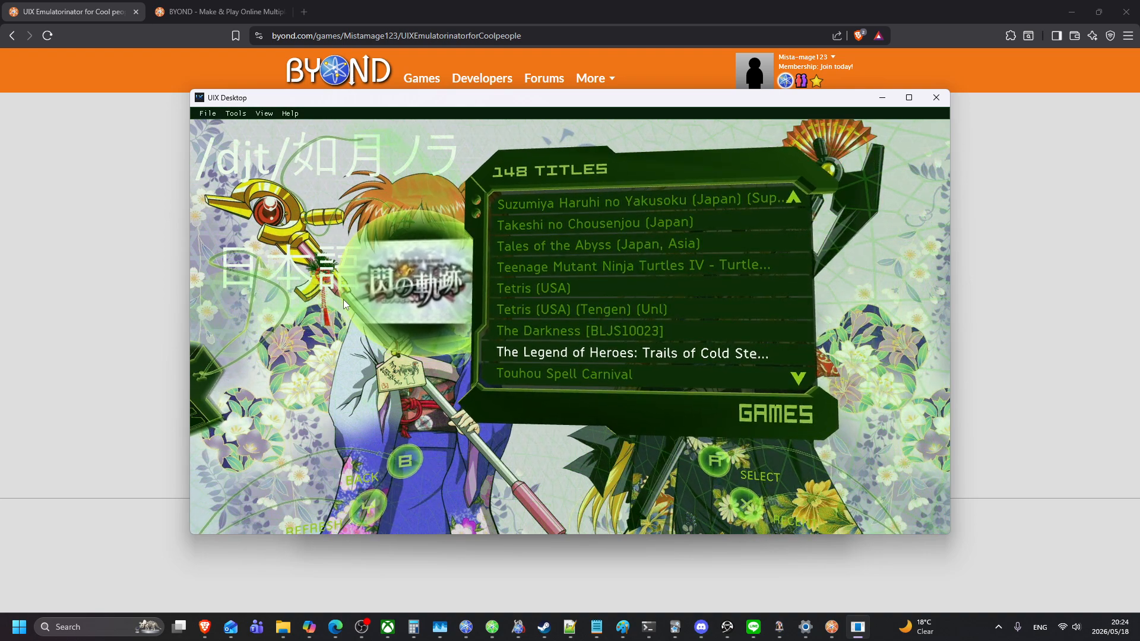
key(Return)
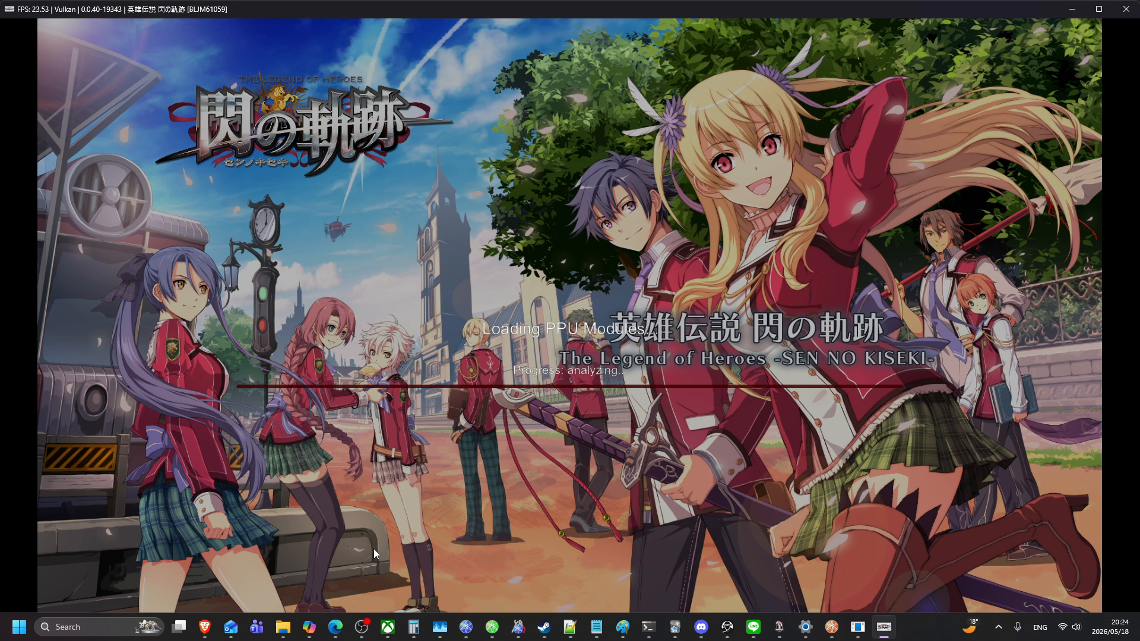
click(367, 634)
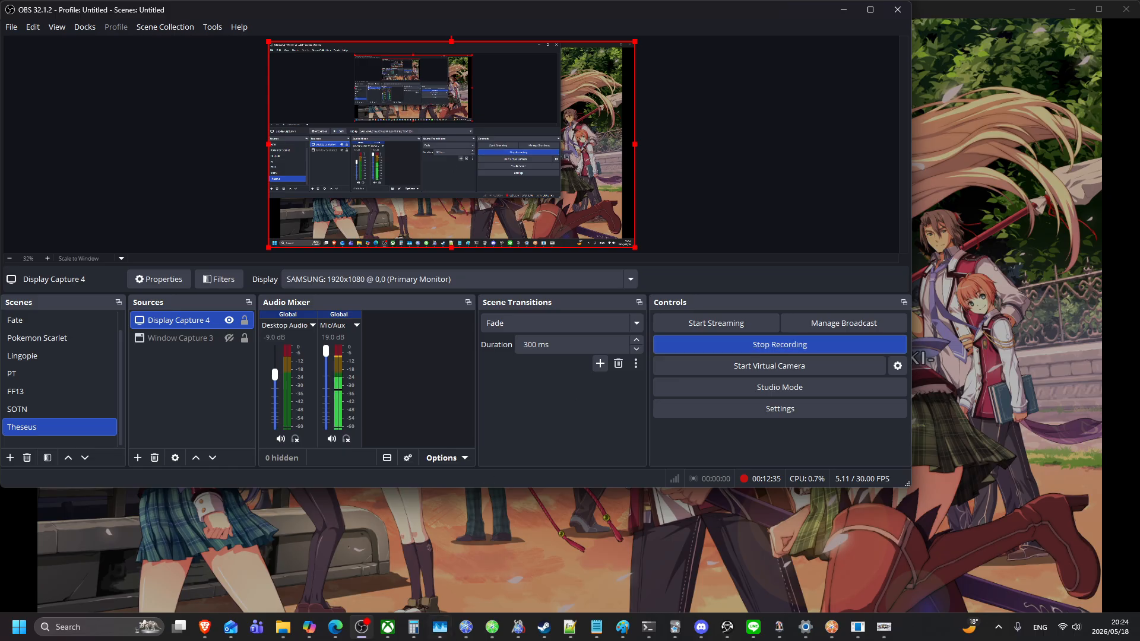
click(466, 629)
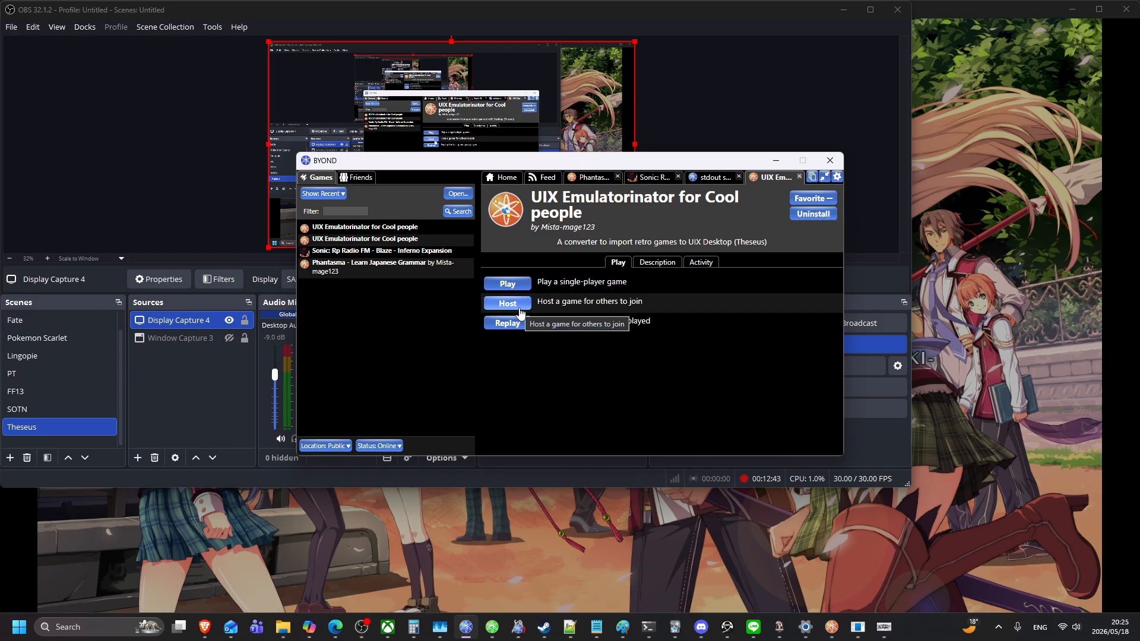
click(483, 542)
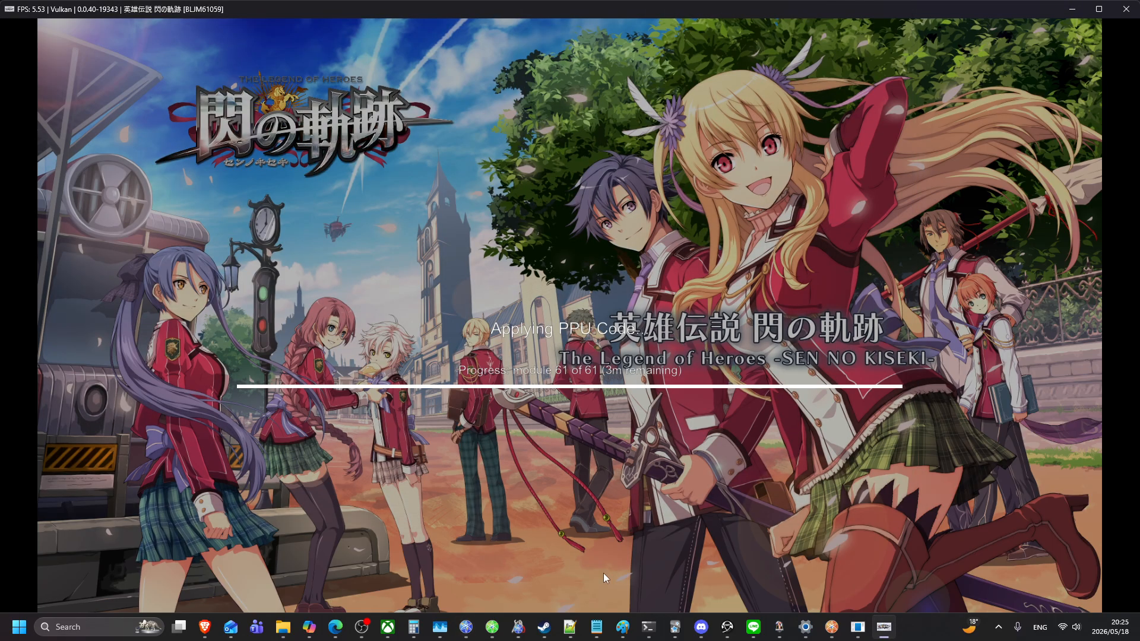